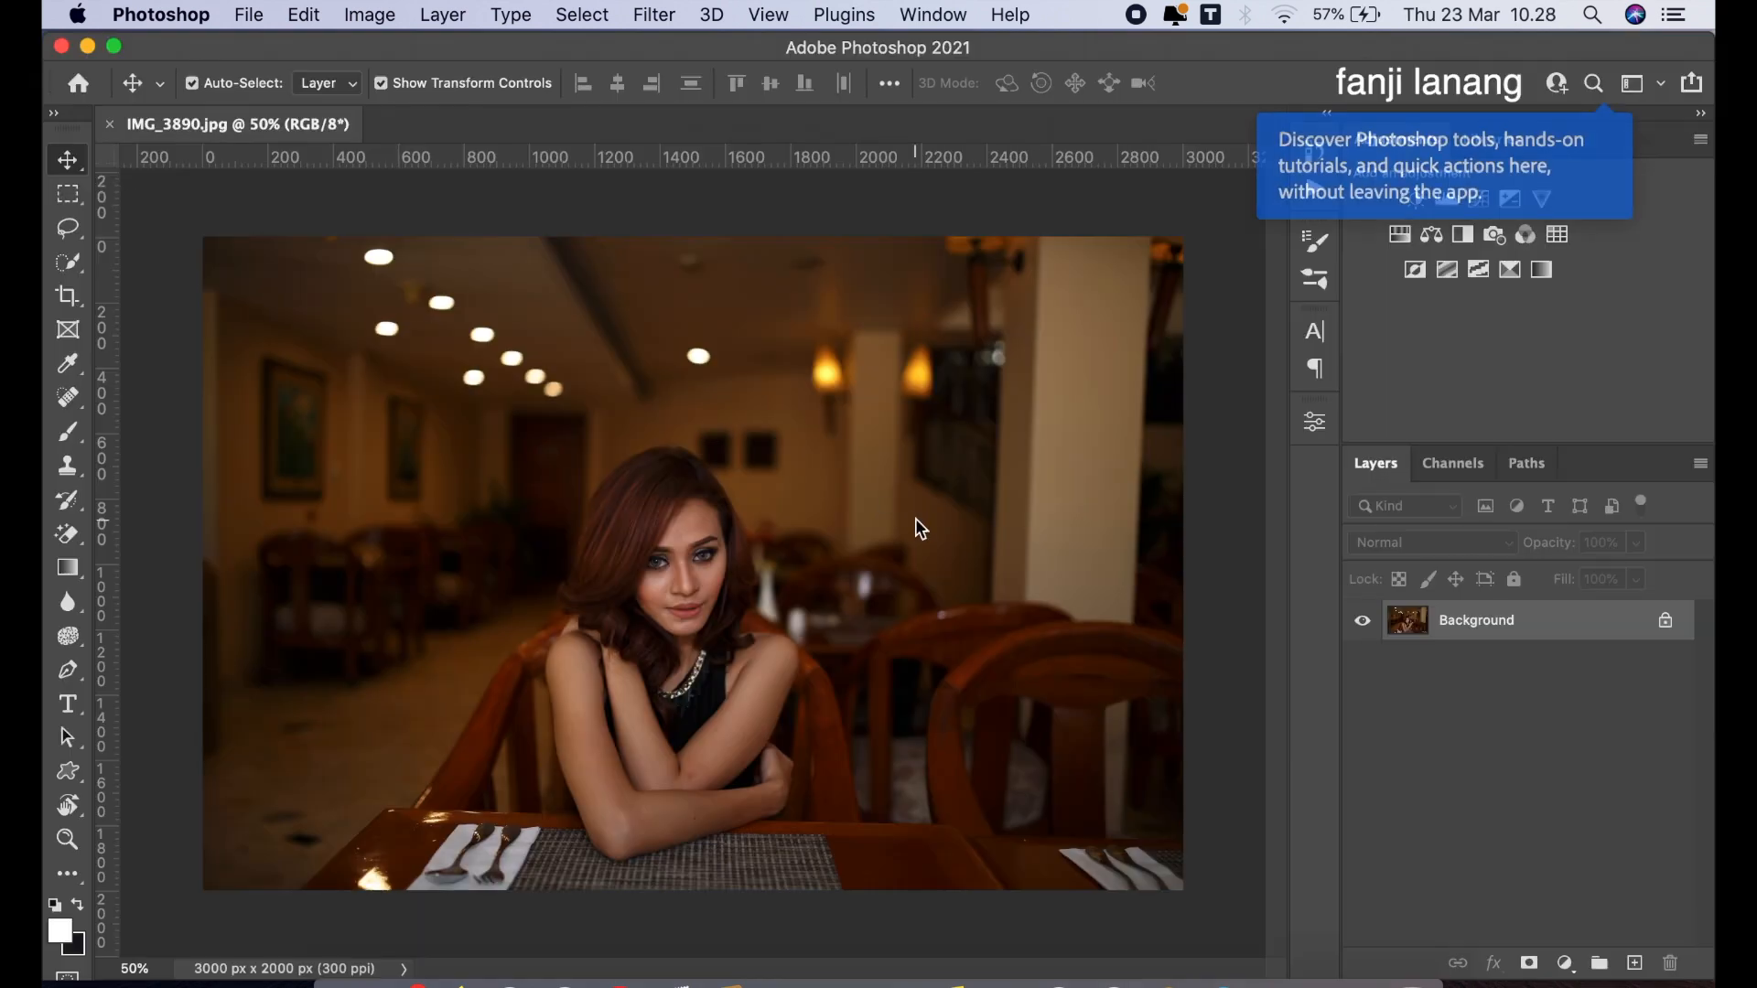
# Duplicate the Background layer and open the copy in the Camera Raw Filter.
pyautogui.moveTo(1553, 633); pyautogui.dragTo(1635, 963)
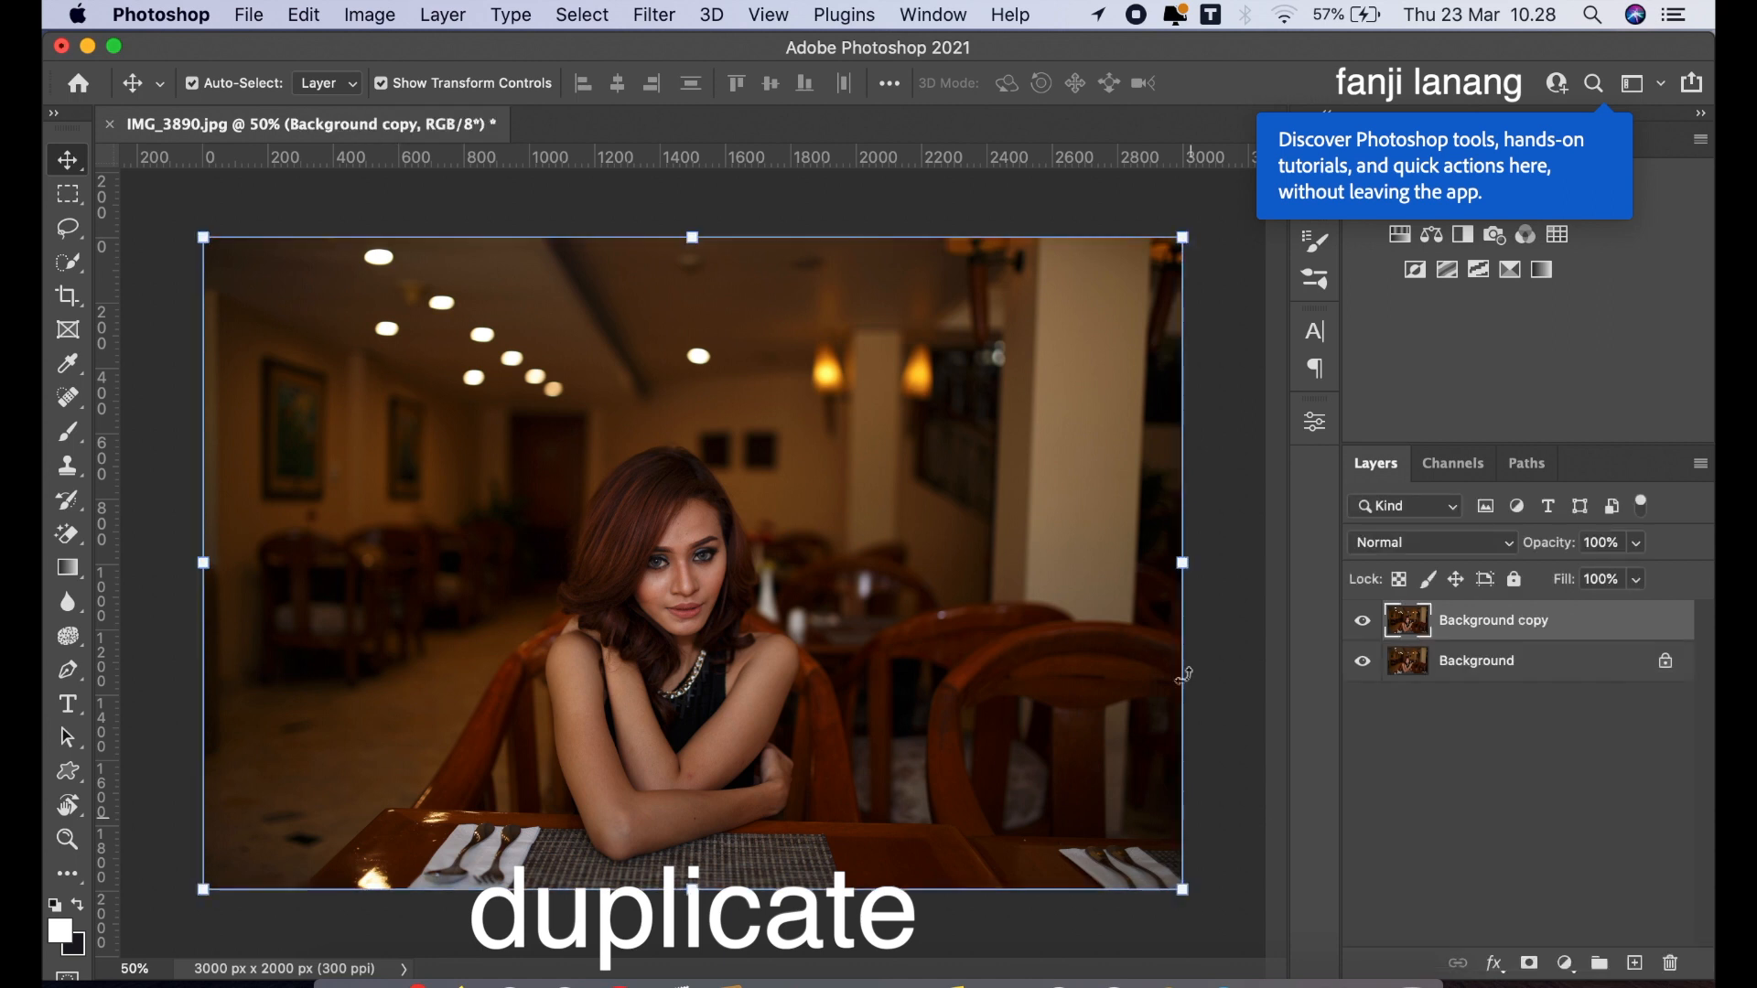
pyautogui.click(654, 15)
pyautogui.click(721, 216)
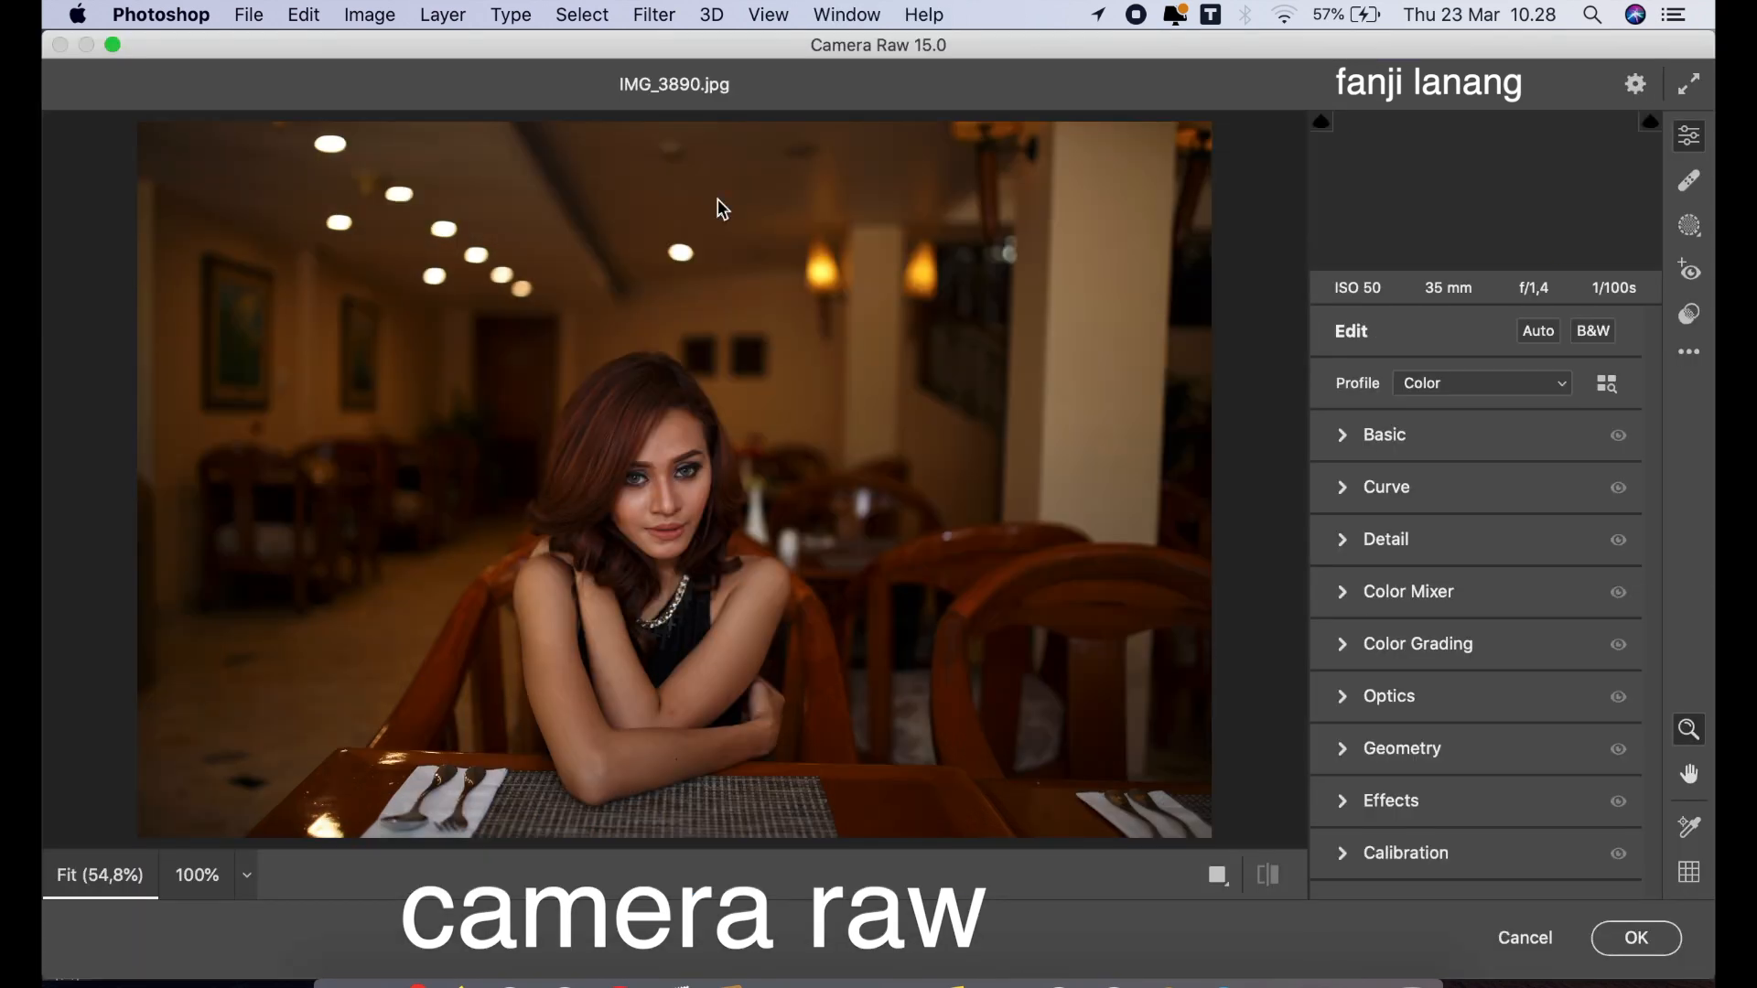
# In the Basic adjustments, set Highlights to +44, Whites to +6 and Blacks to +5.
pyautogui.click(1348, 438)
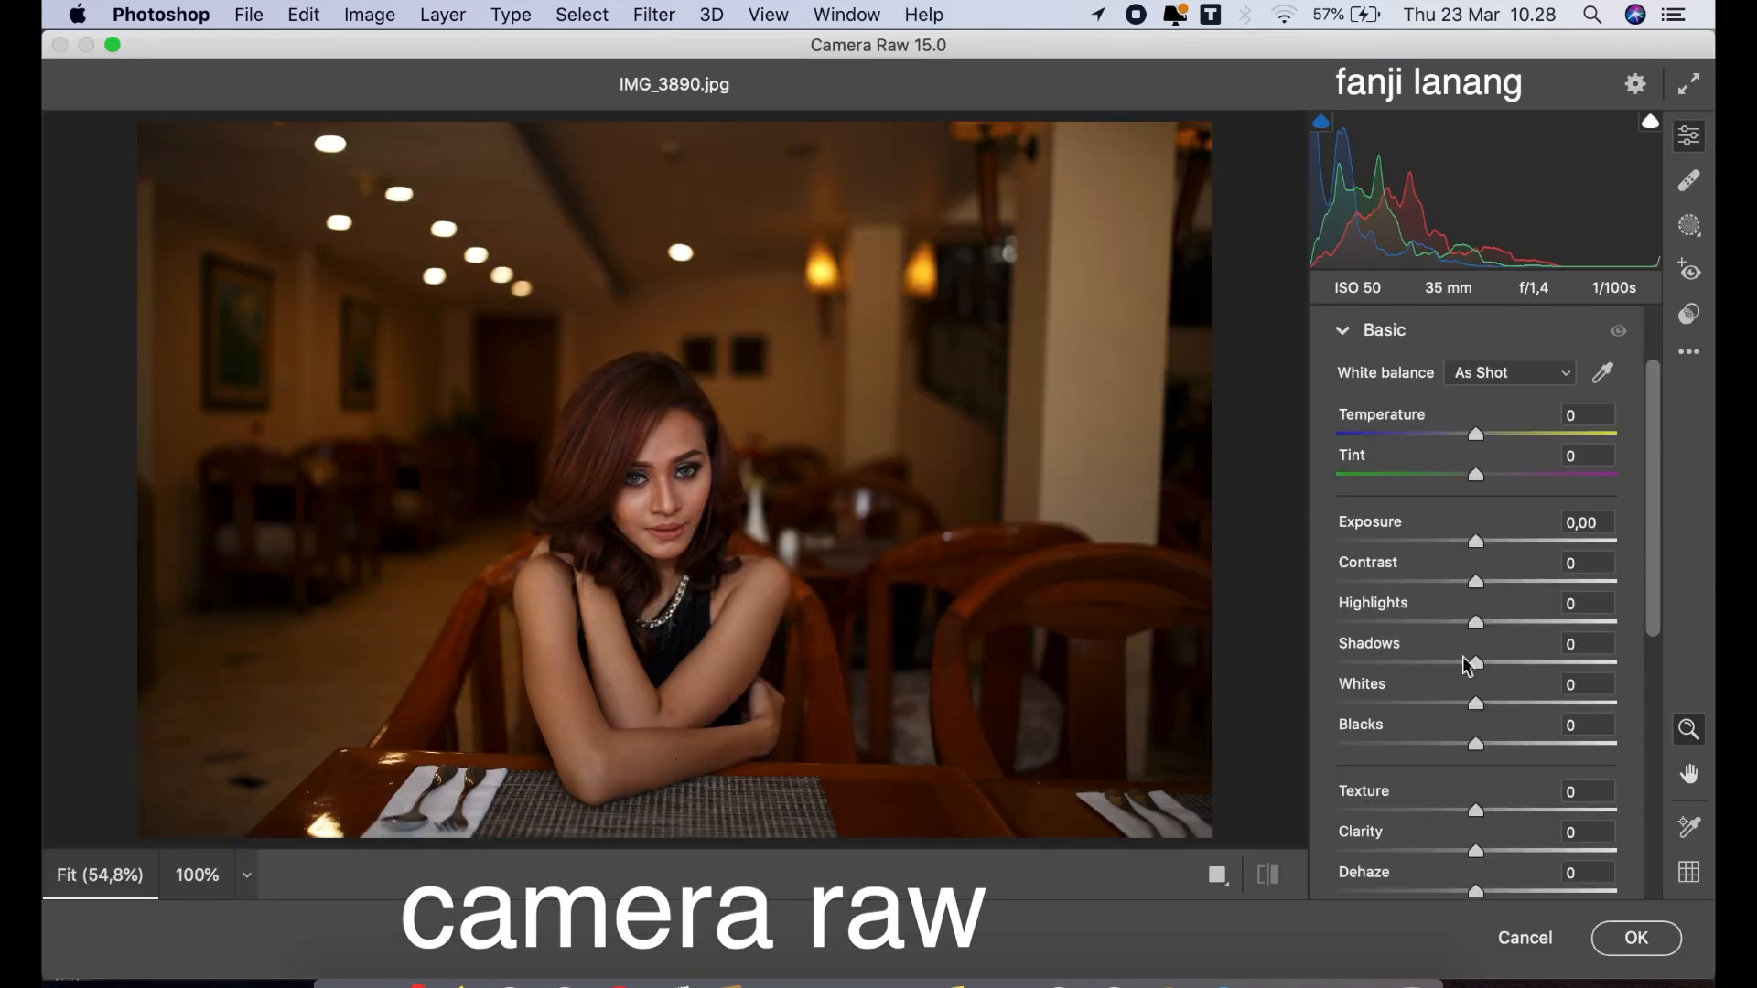
pyautogui.click(1515, 626)
pyautogui.moveTo(1515, 626); pyautogui.dragTo(1538, 625)
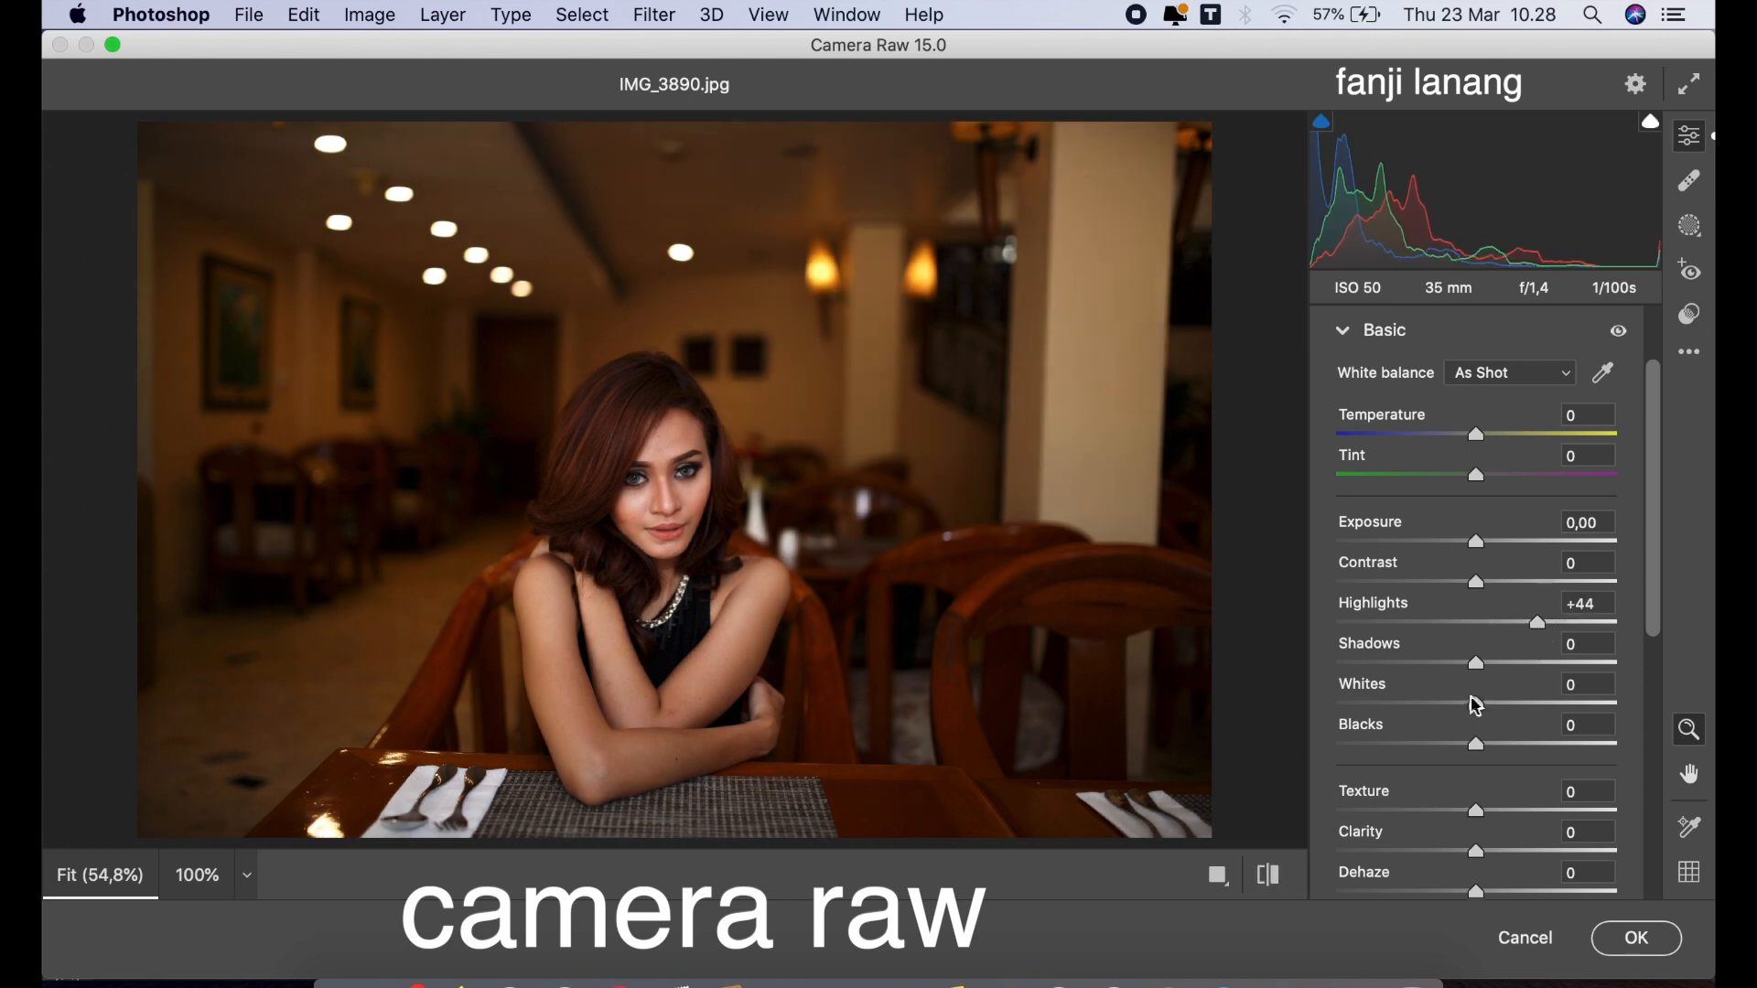
pyautogui.moveTo(1474, 710); pyautogui.dragTo(1490, 764)
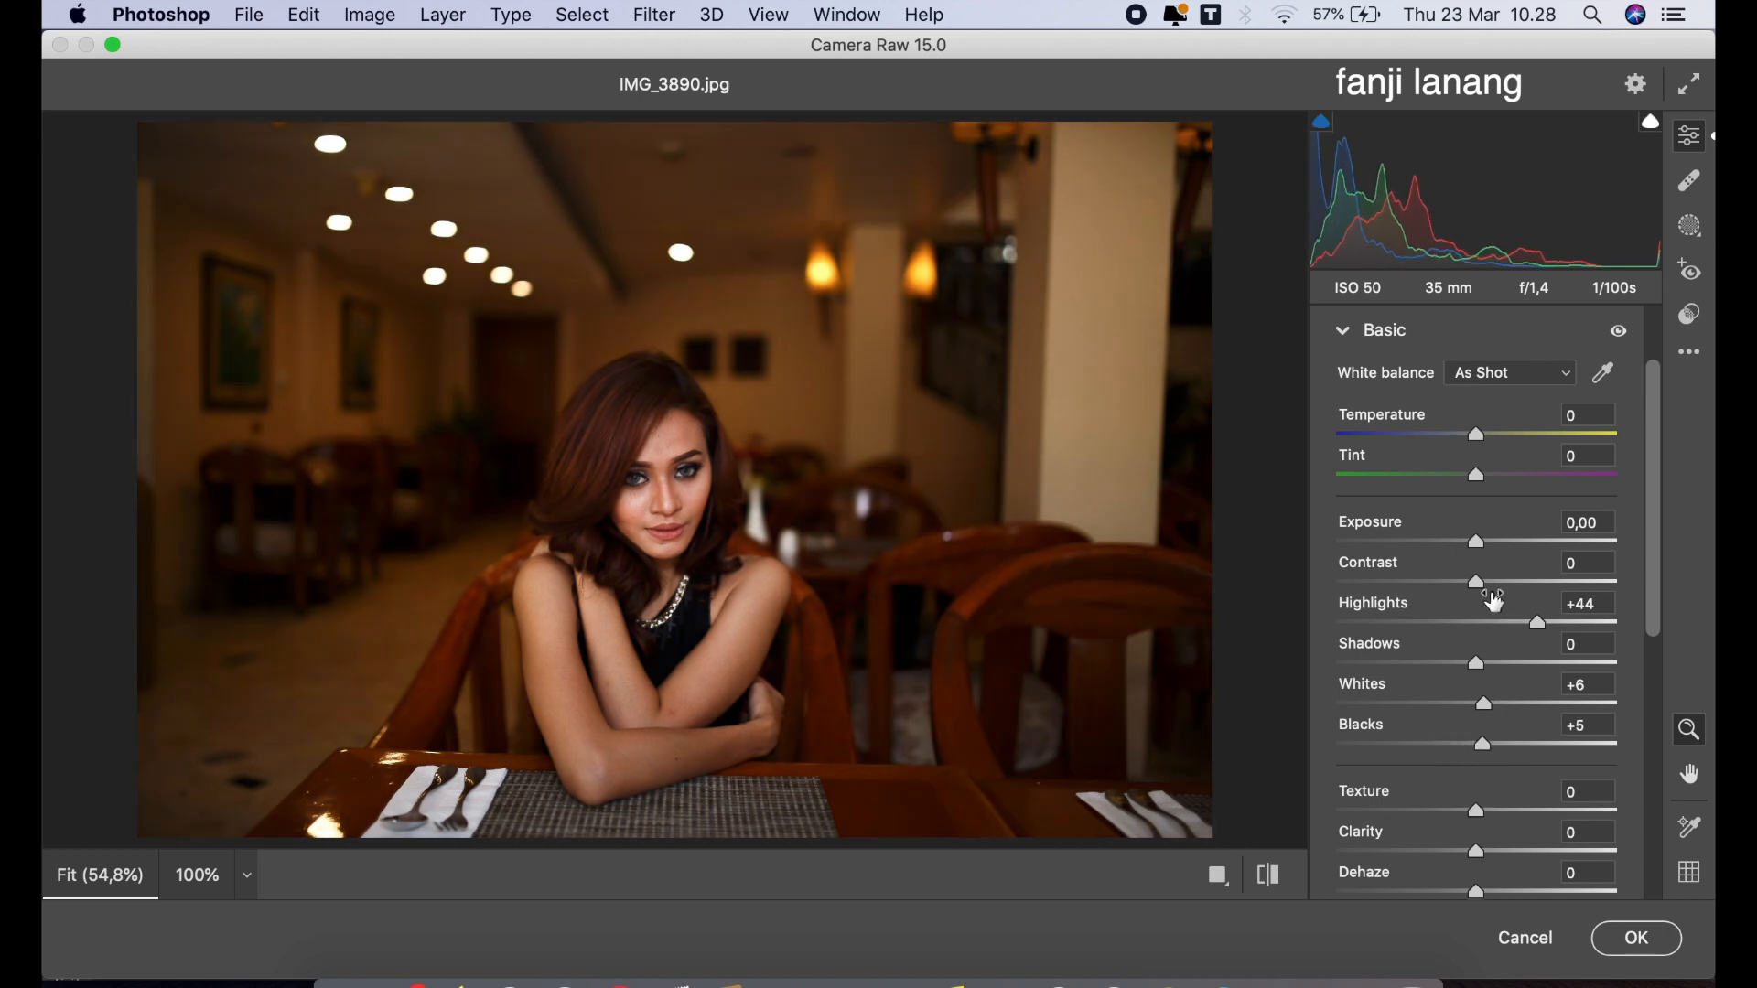
# Set Contrast to -10, Texture to -10 and Clarity to +10 in the Basic adjustments, comparing before and after along the way.
pyautogui.moveTo(1477, 587); pyautogui.dragTo(1467, 622)
pyautogui.click(1269, 876)
pyautogui.click(1269, 875)
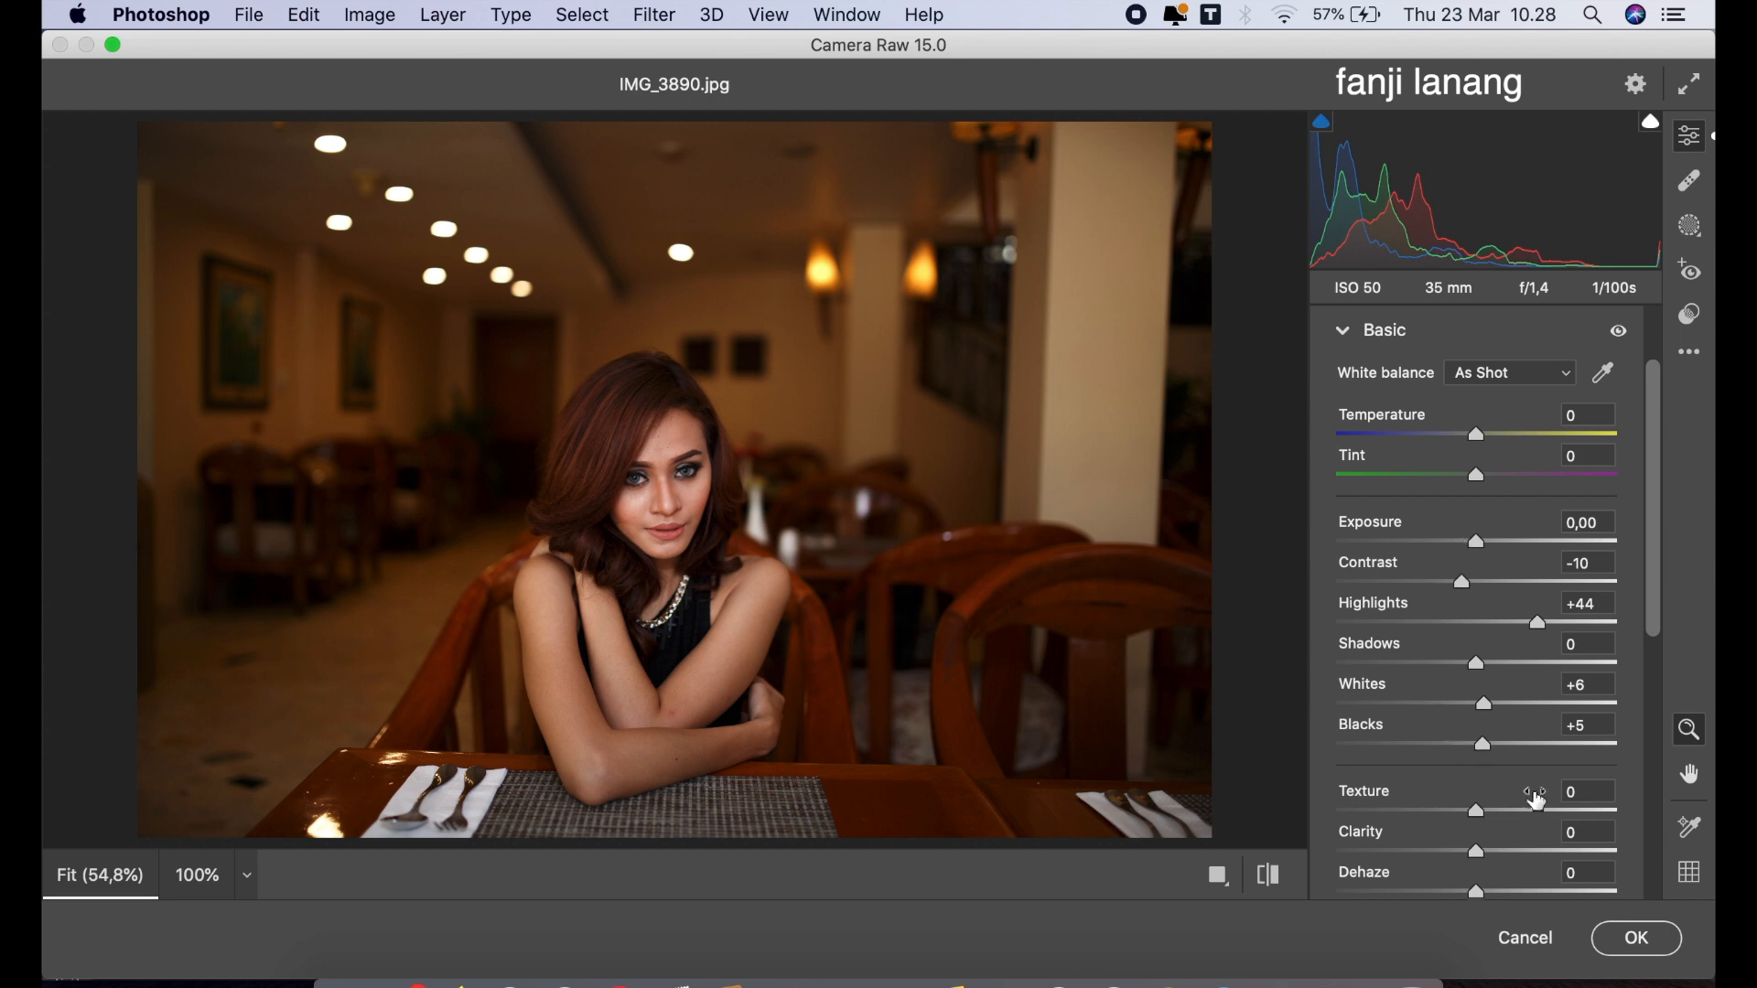
pyautogui.moveTo(1476, 811); pyautogui.dragTo(1502, 890)
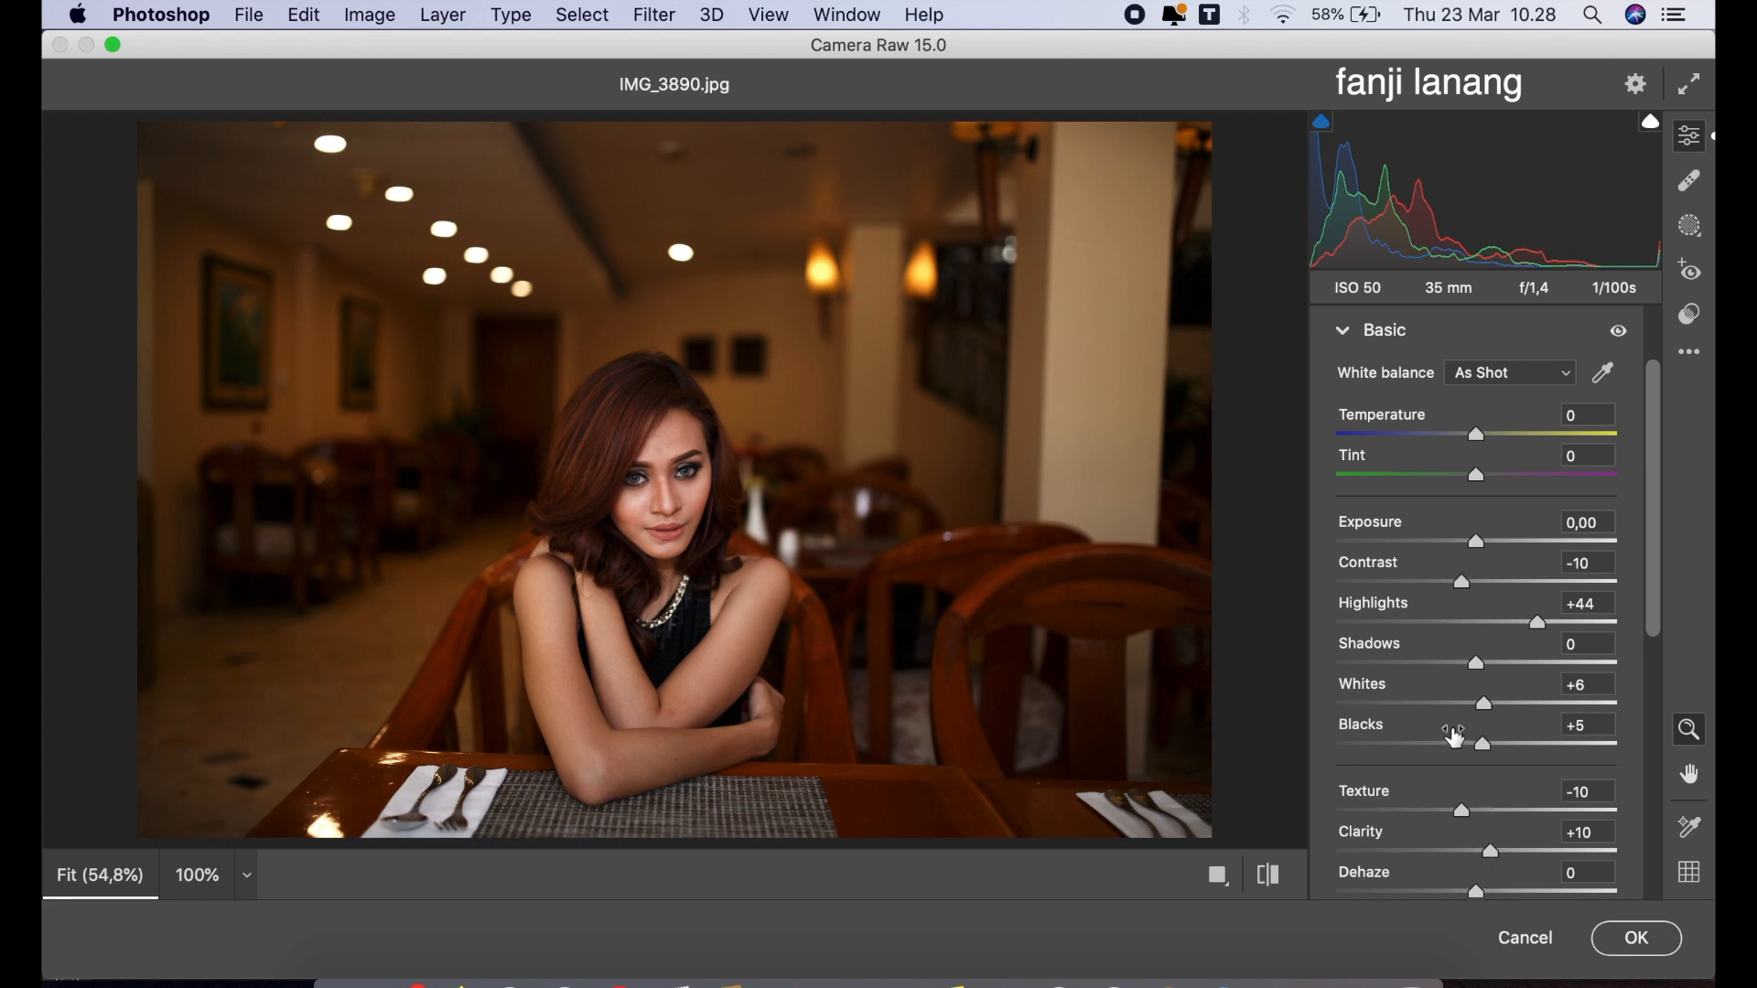
pyautogui.click(1343, 331)
# Lower the white endpoint of the blue channel's point curve to an output of 239.
pyautogui.click(1353, 489)
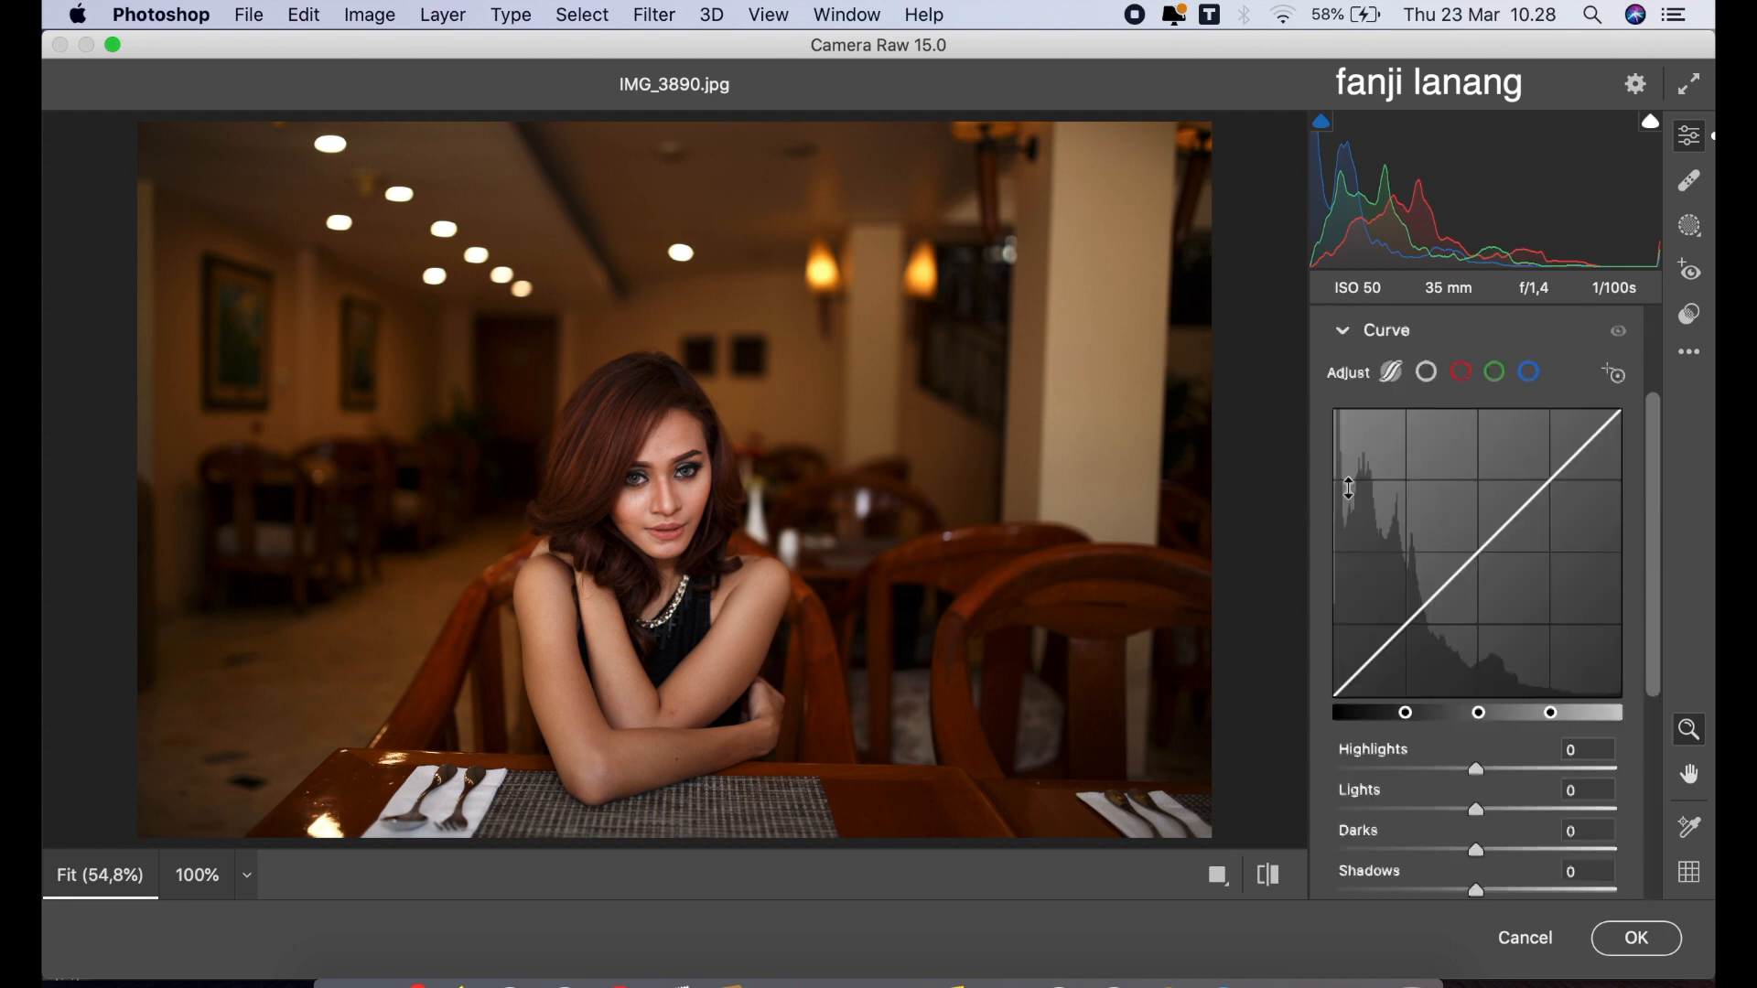
pyautogui.click(1428, 374)
pyautogui.click(1462, 373)
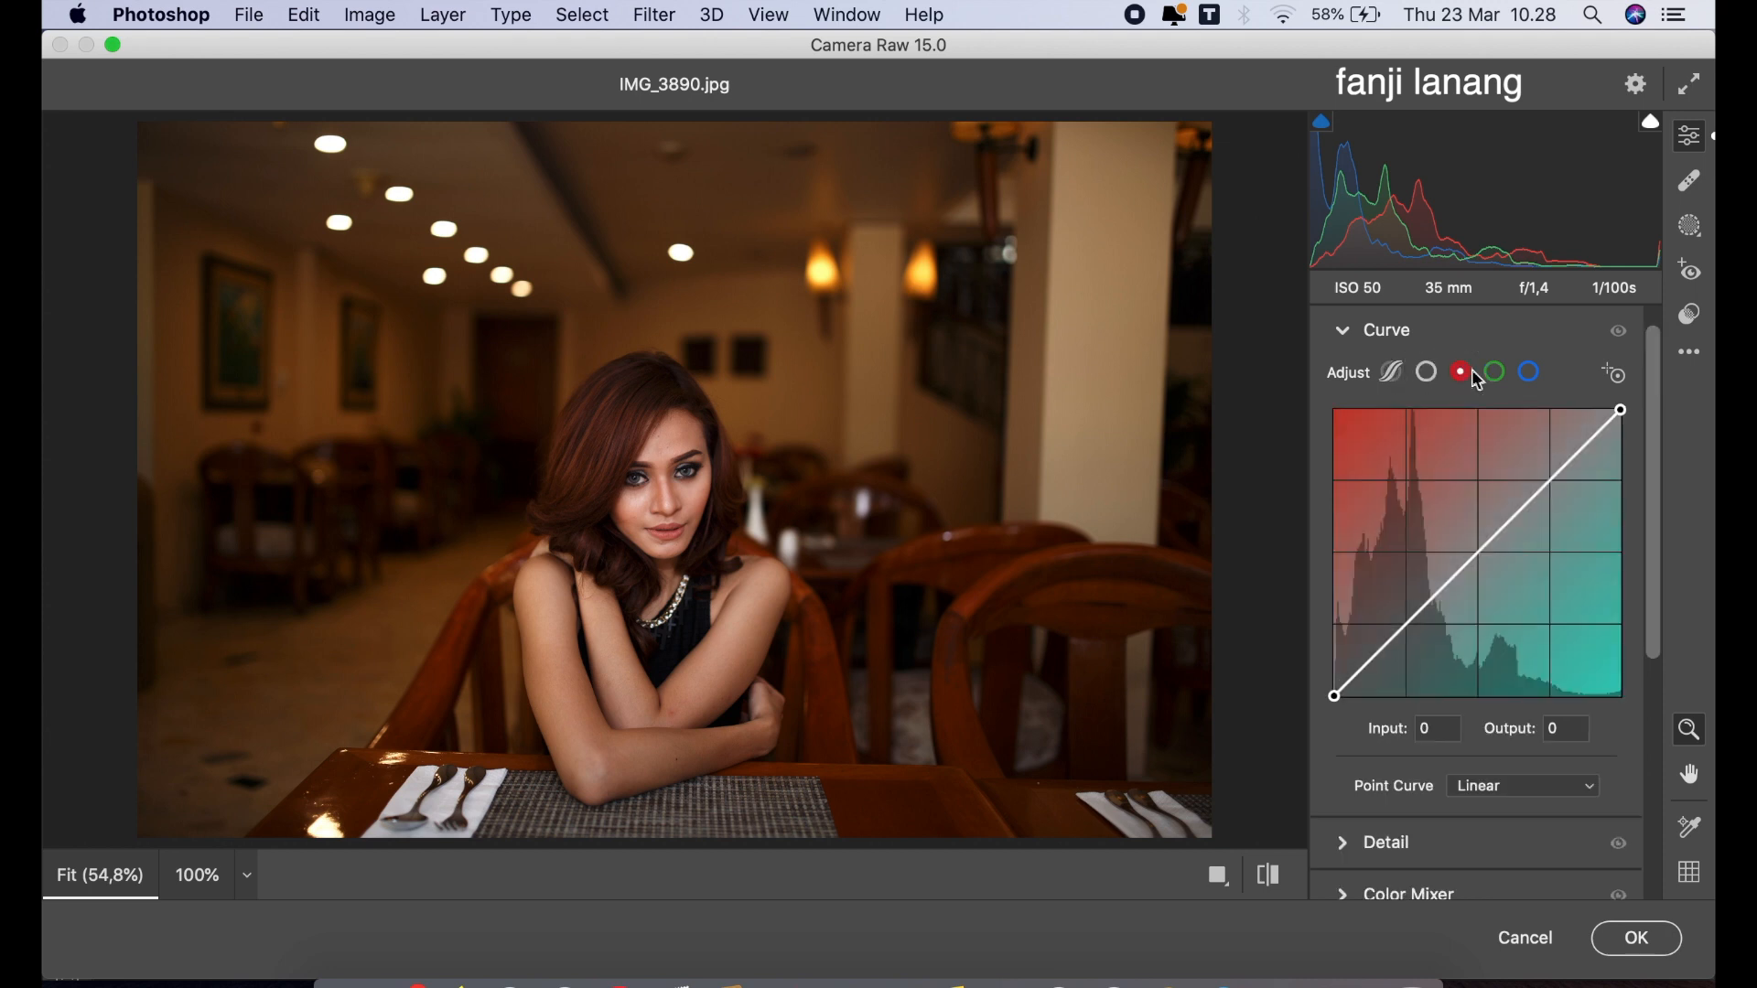
pyautogui.click(1495, 372)
pyautogui.click(1529, 372)
pyautogui.moveTo(1621, 409)
pyautogui.mouseDown()
pyautogui.moveTo(1571, 406)
pyautogui.moveTo(1638, 403)
pyautogui.moveTo(1653, 430)
pyautogui.moveTo(1674, 343)
pyautogui.moveTo(1656, 366)
pyautogui.moveTo(1690, 428)
pyautogui.moveTo(1663, 420)
pyautogui.moveTo(1658, 363)
pyautogui.moveTo(1620, 428)
pyautogui.mouseUp()
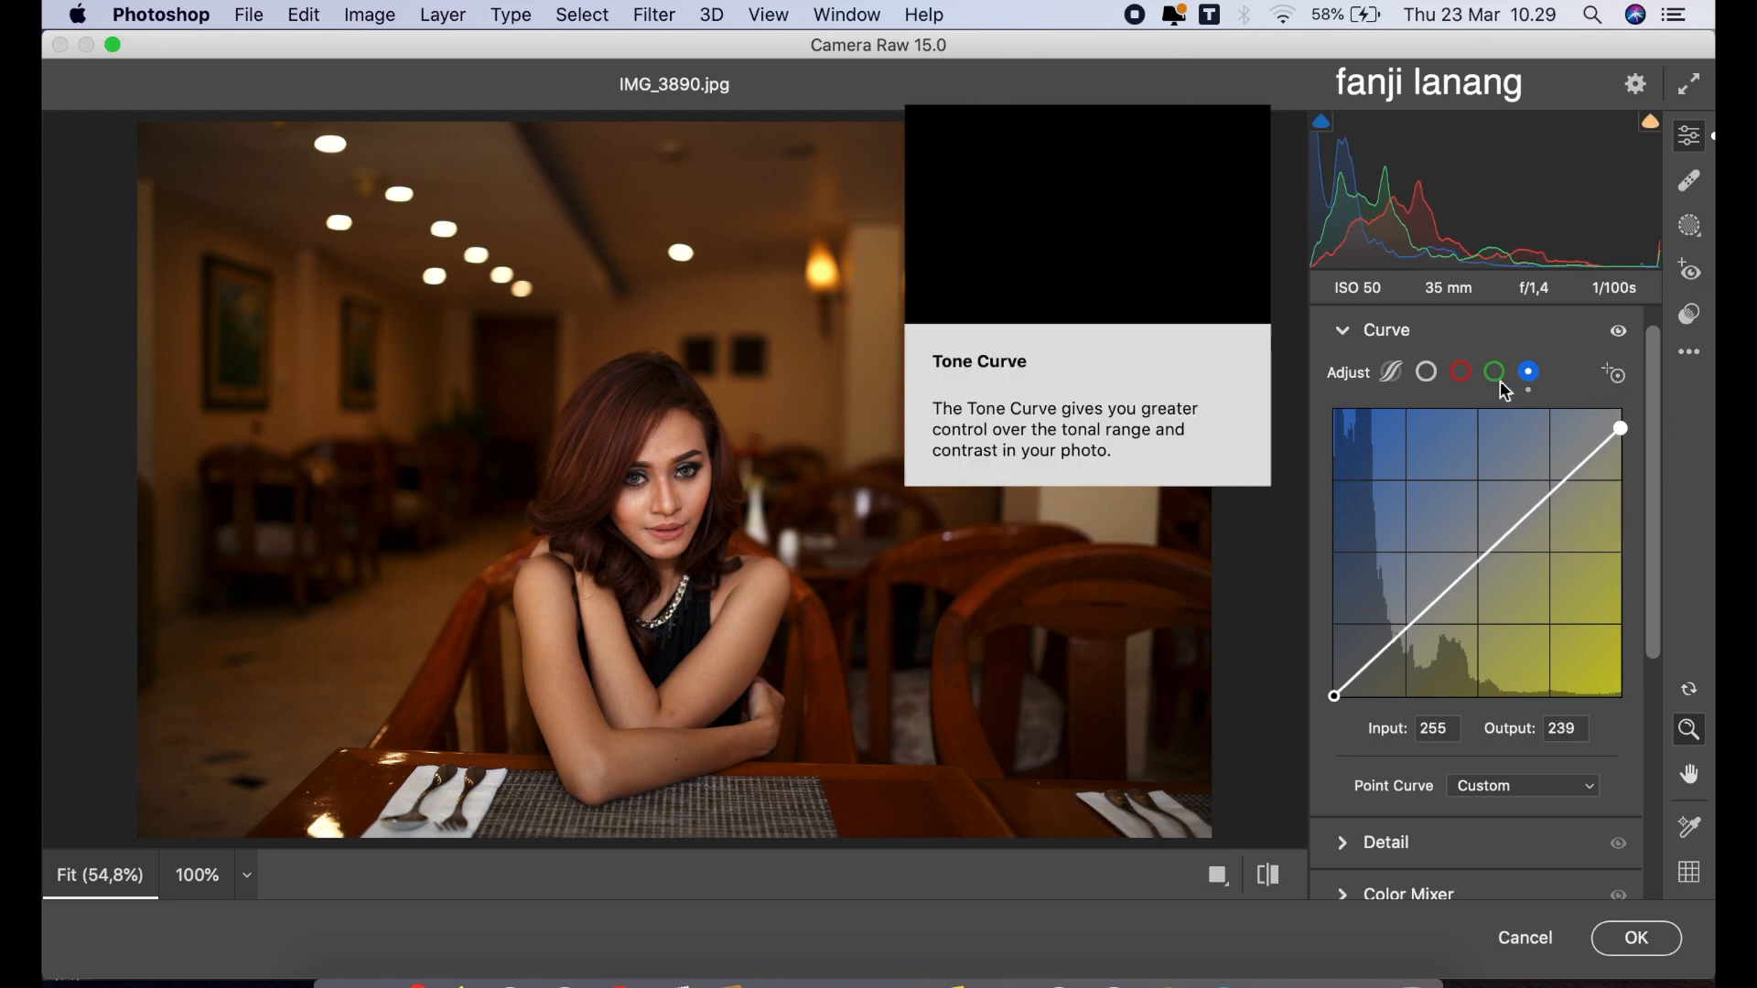
pyautogui.click(1343, 333)
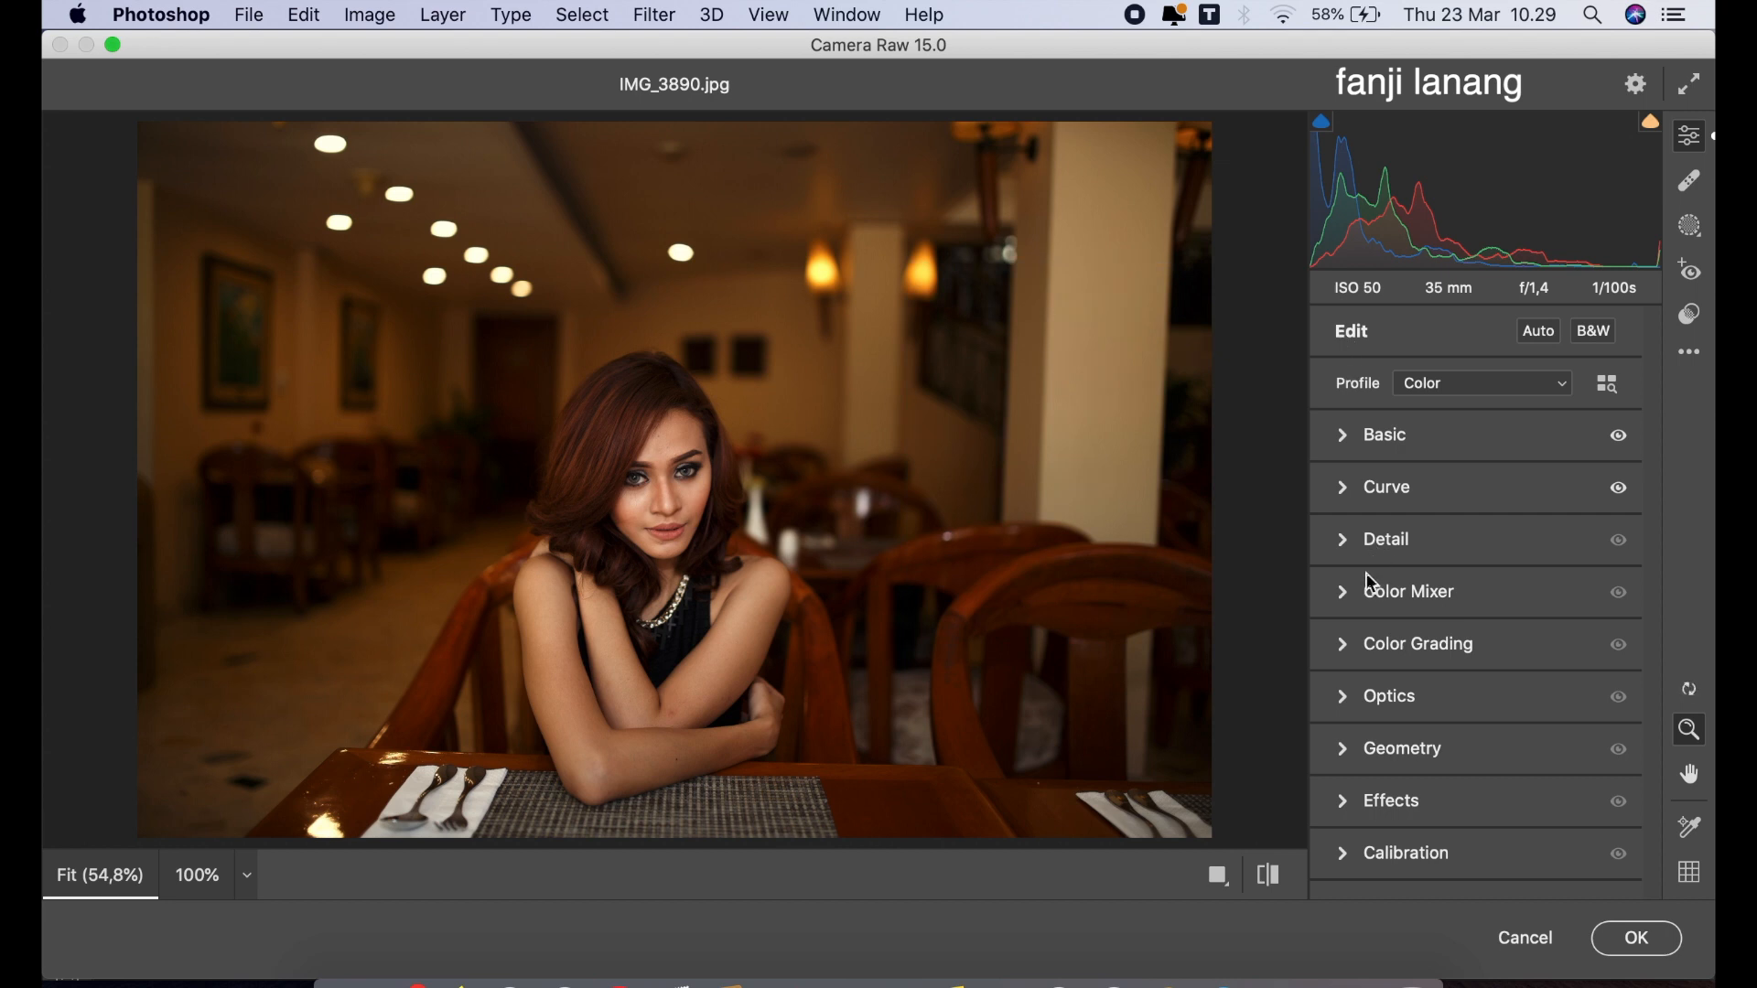
# Set the Oranges luminance to +15 in the HSL Color Mixer.
pyautogui.click(1345, 593)
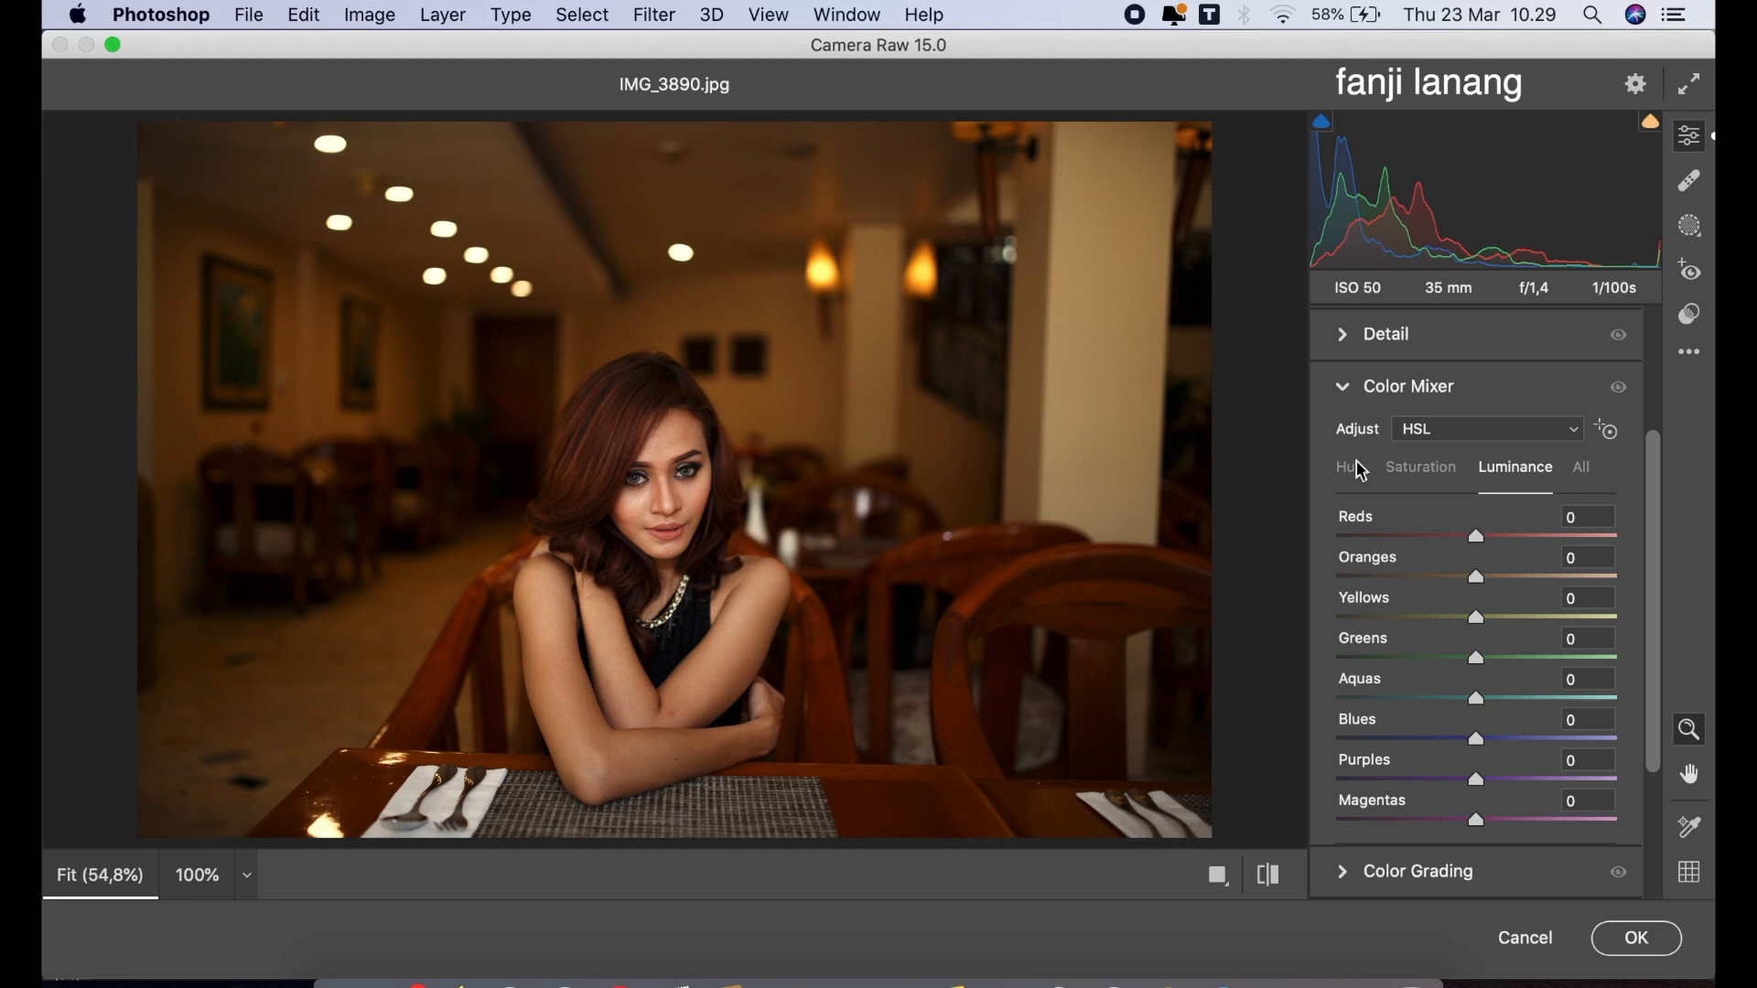
pyautogui.click(1496, 580)
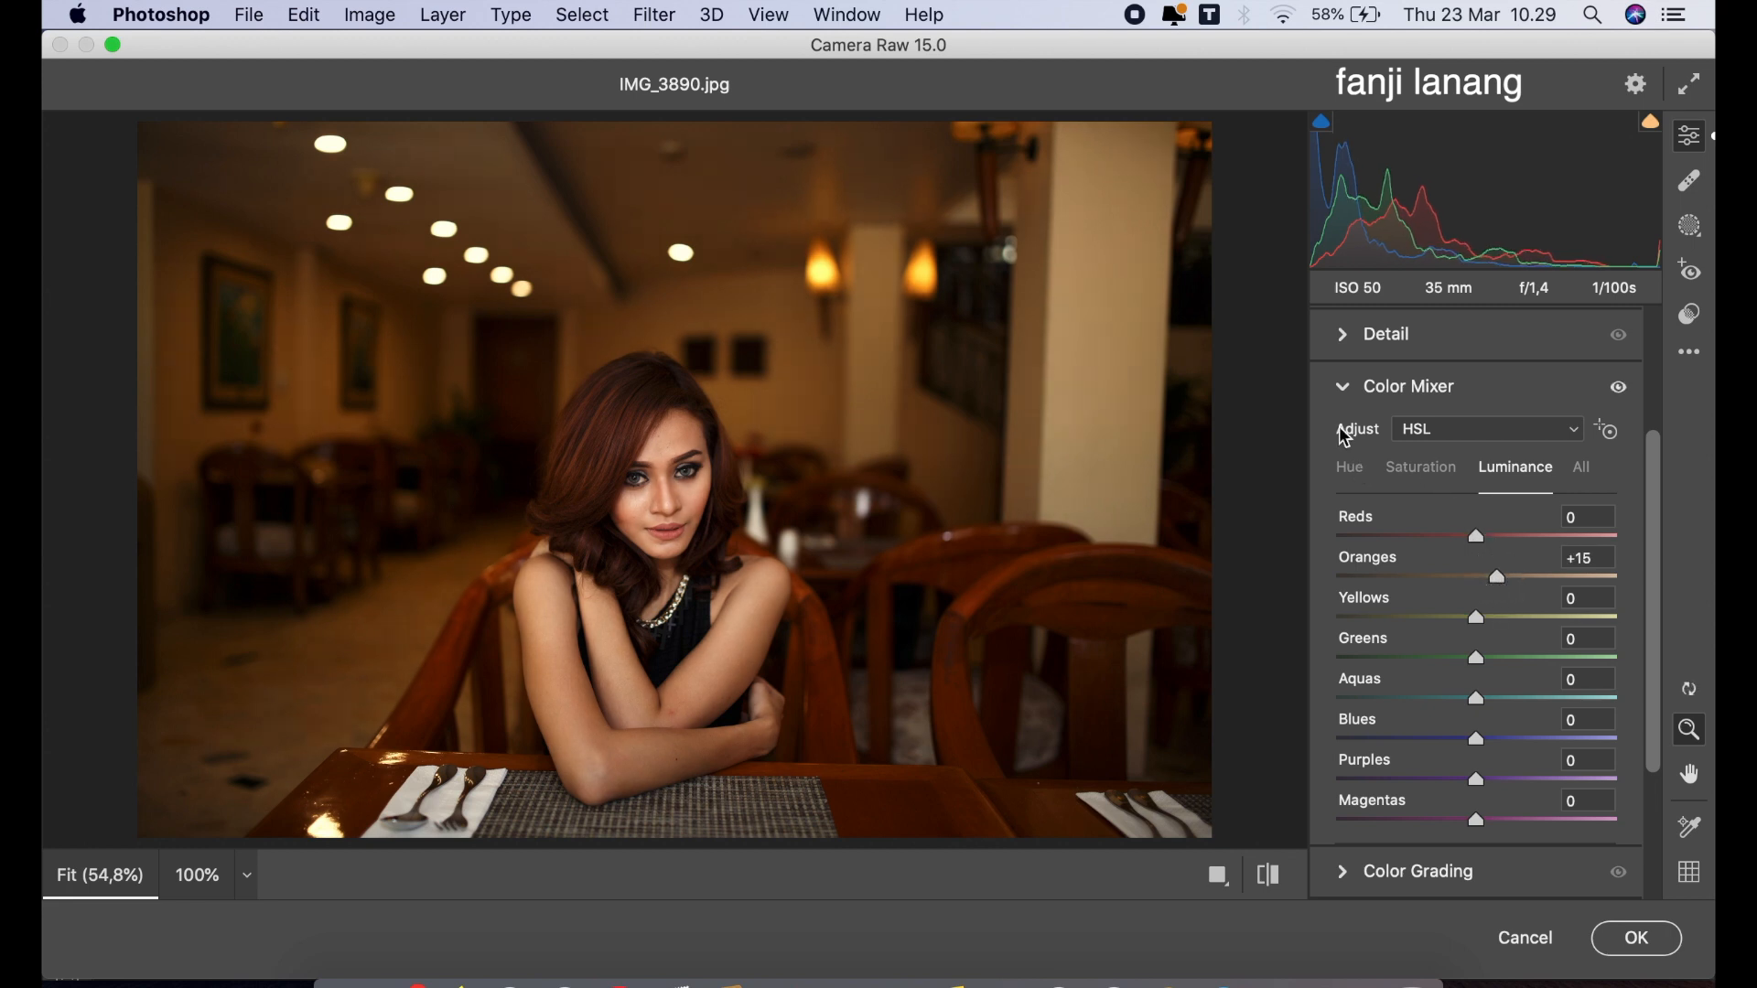
pyautogui.click(1342, 390)
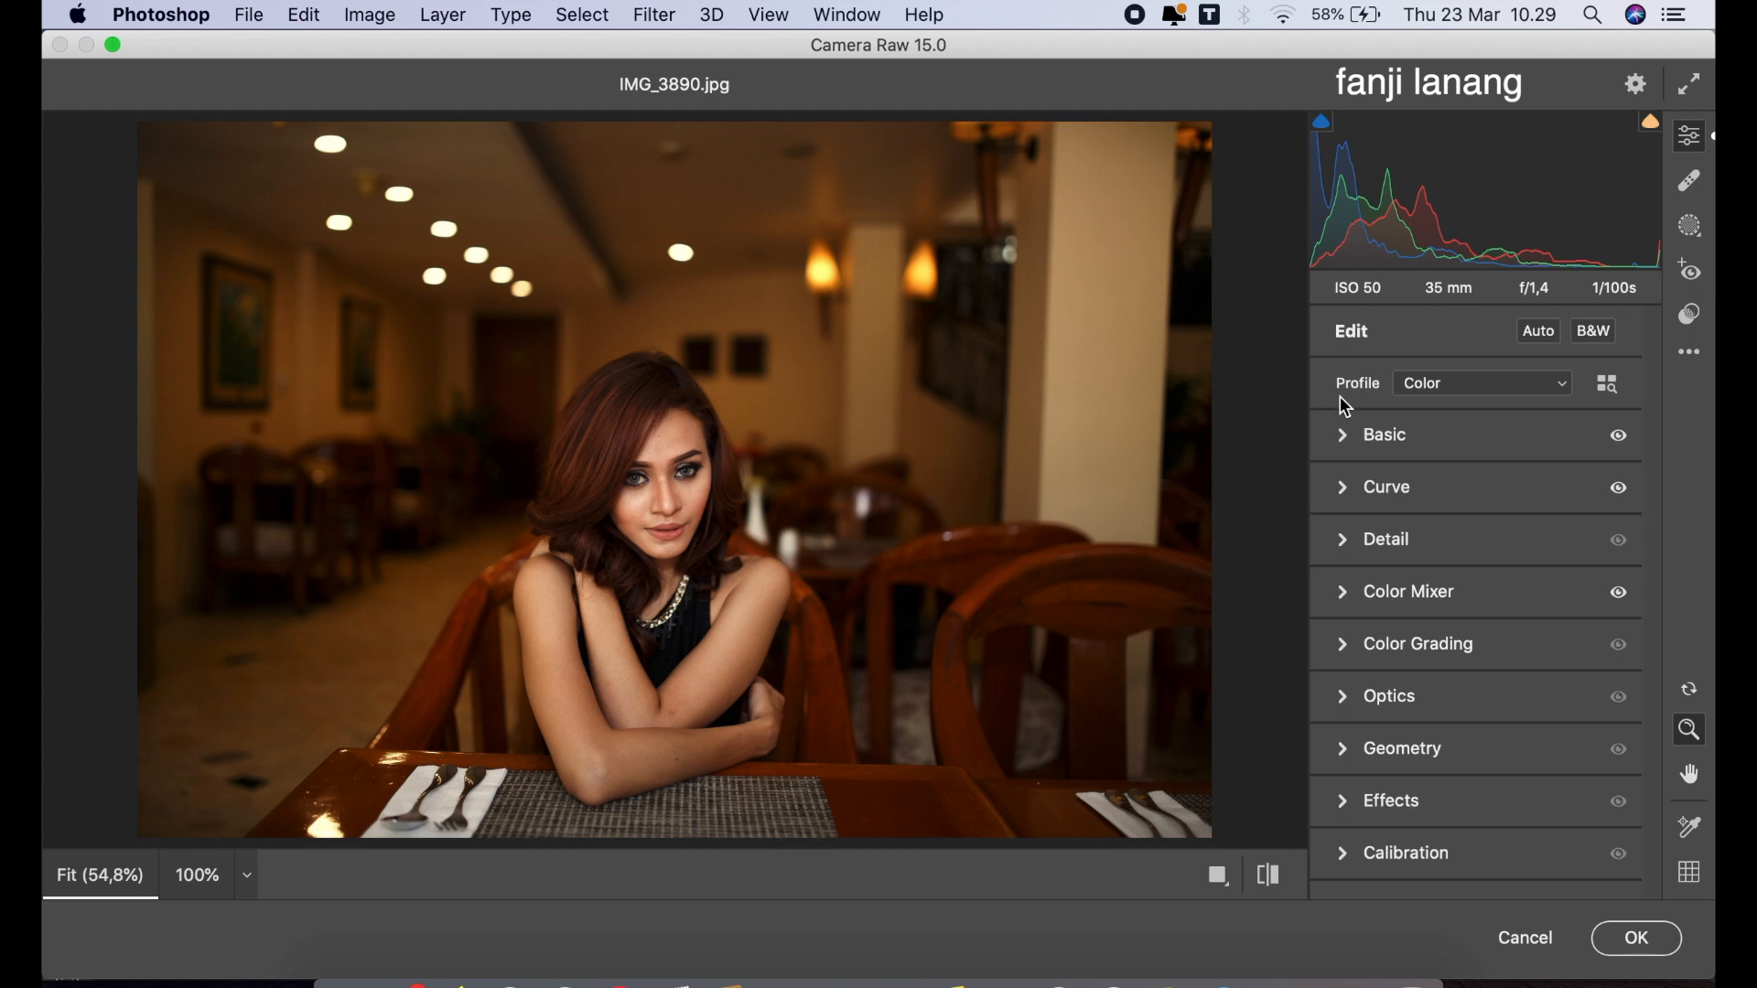
# Tint the midtones in Color Grading with Hue 200 and Saturation 15.
pyautogui.click(1364, 641)
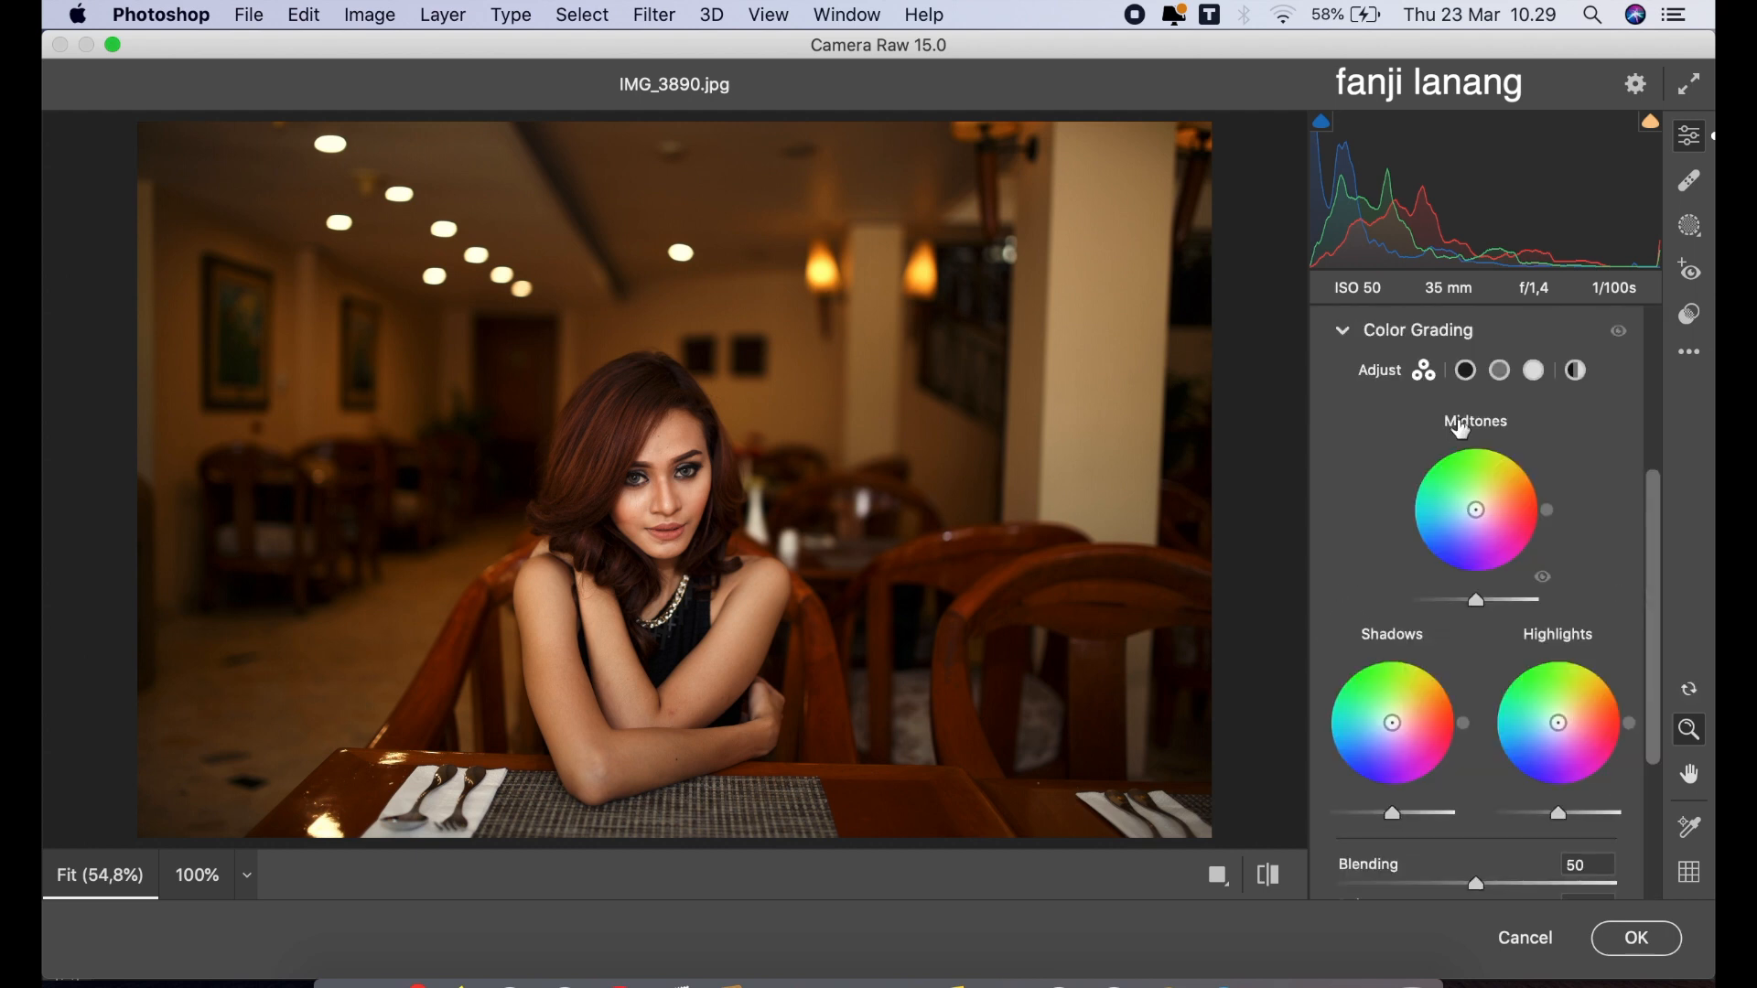
pyautogui.click(1501, 377)
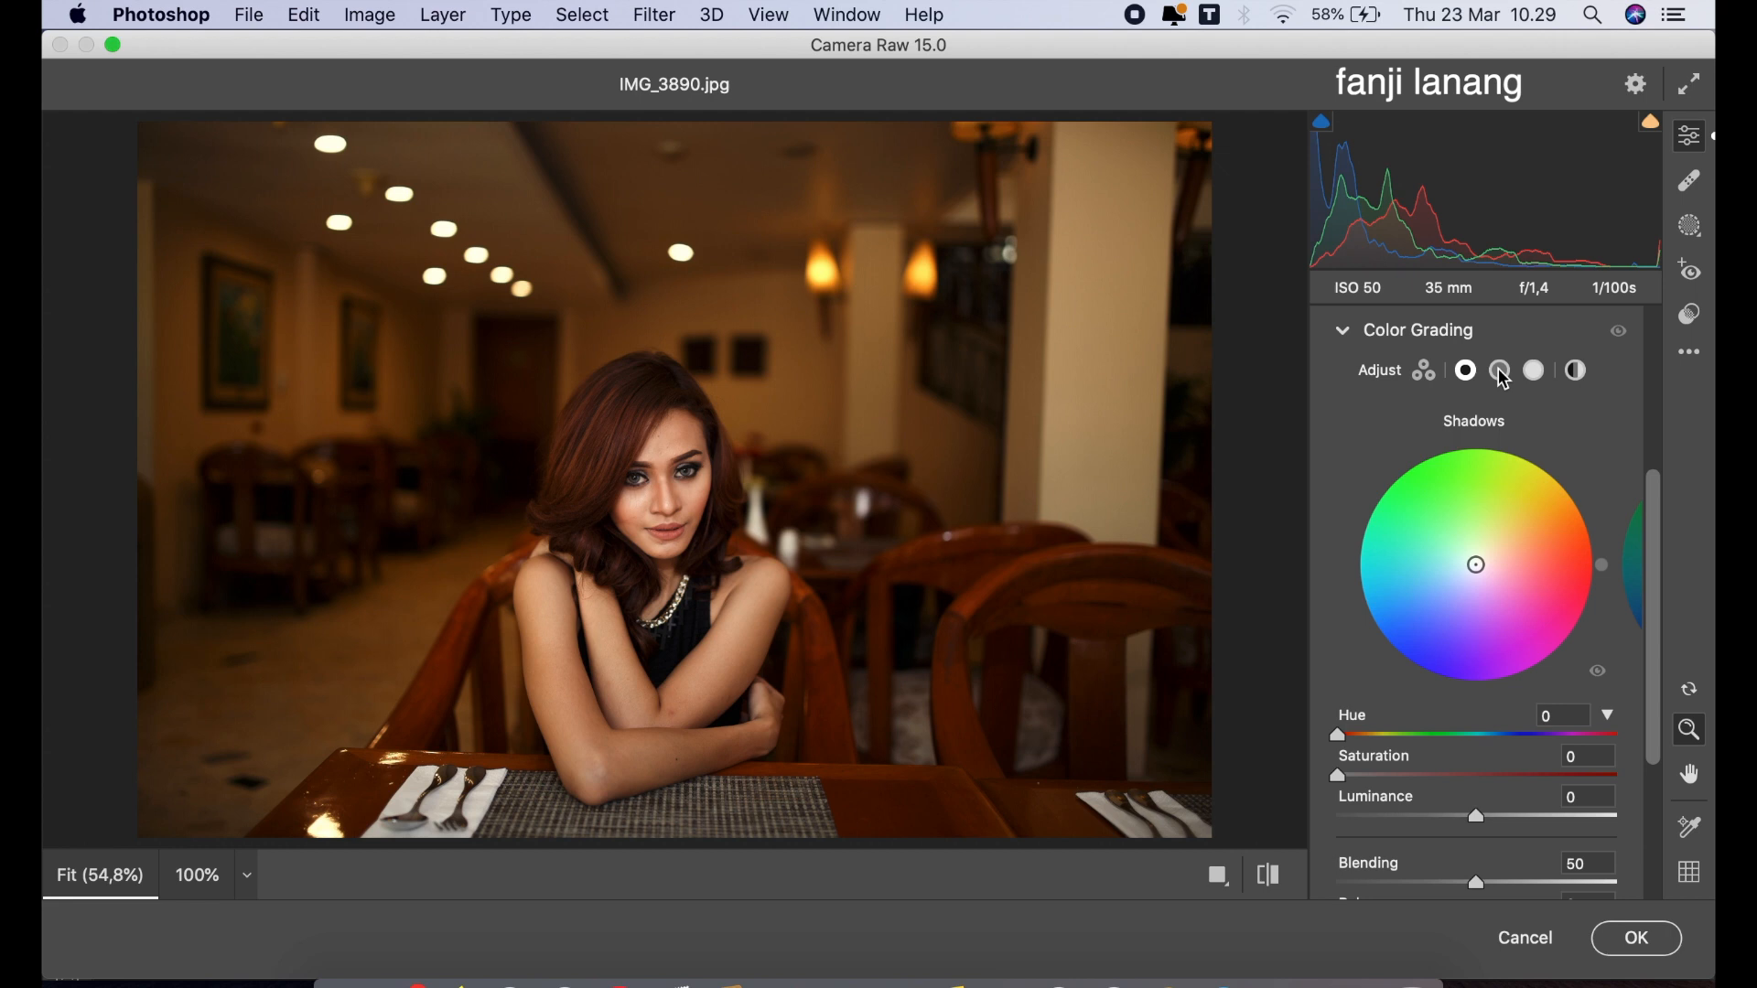
pyautogui.click(1501, 373)
pyautogui.click(1492, 735)
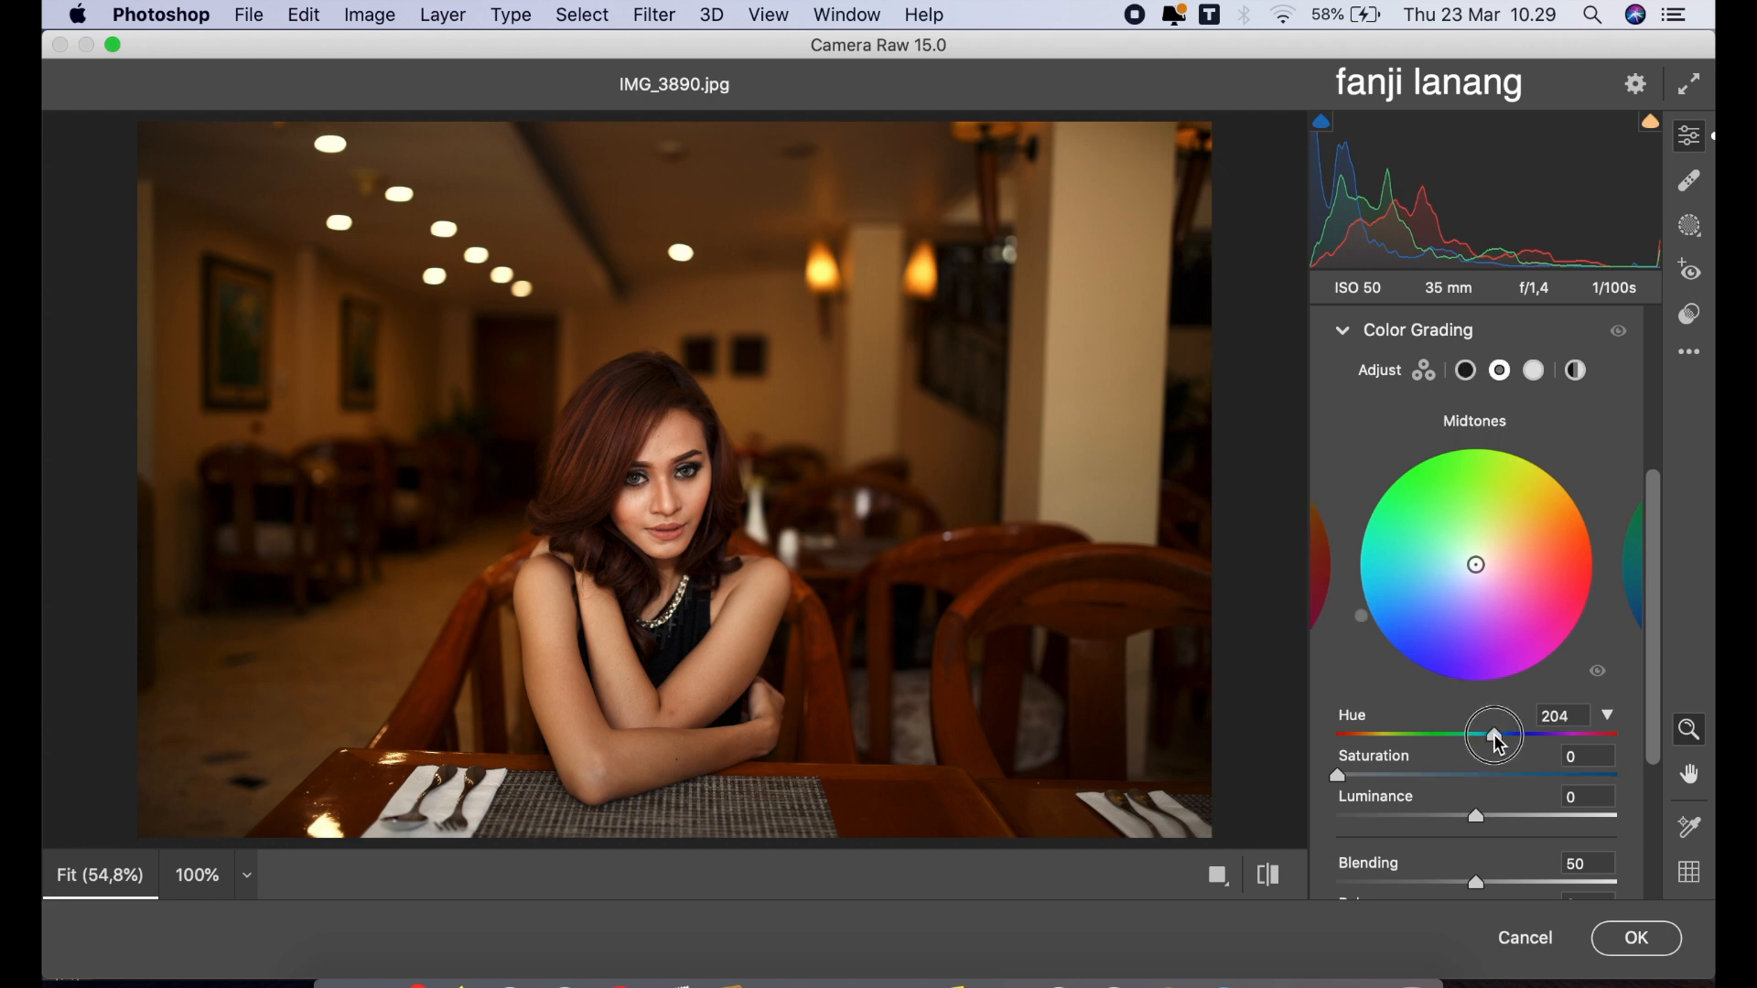
pyautogui.moveTo(1491, 743); pyautogui.dragTo(1493, 749)
pyautogui.click(1379, 777)
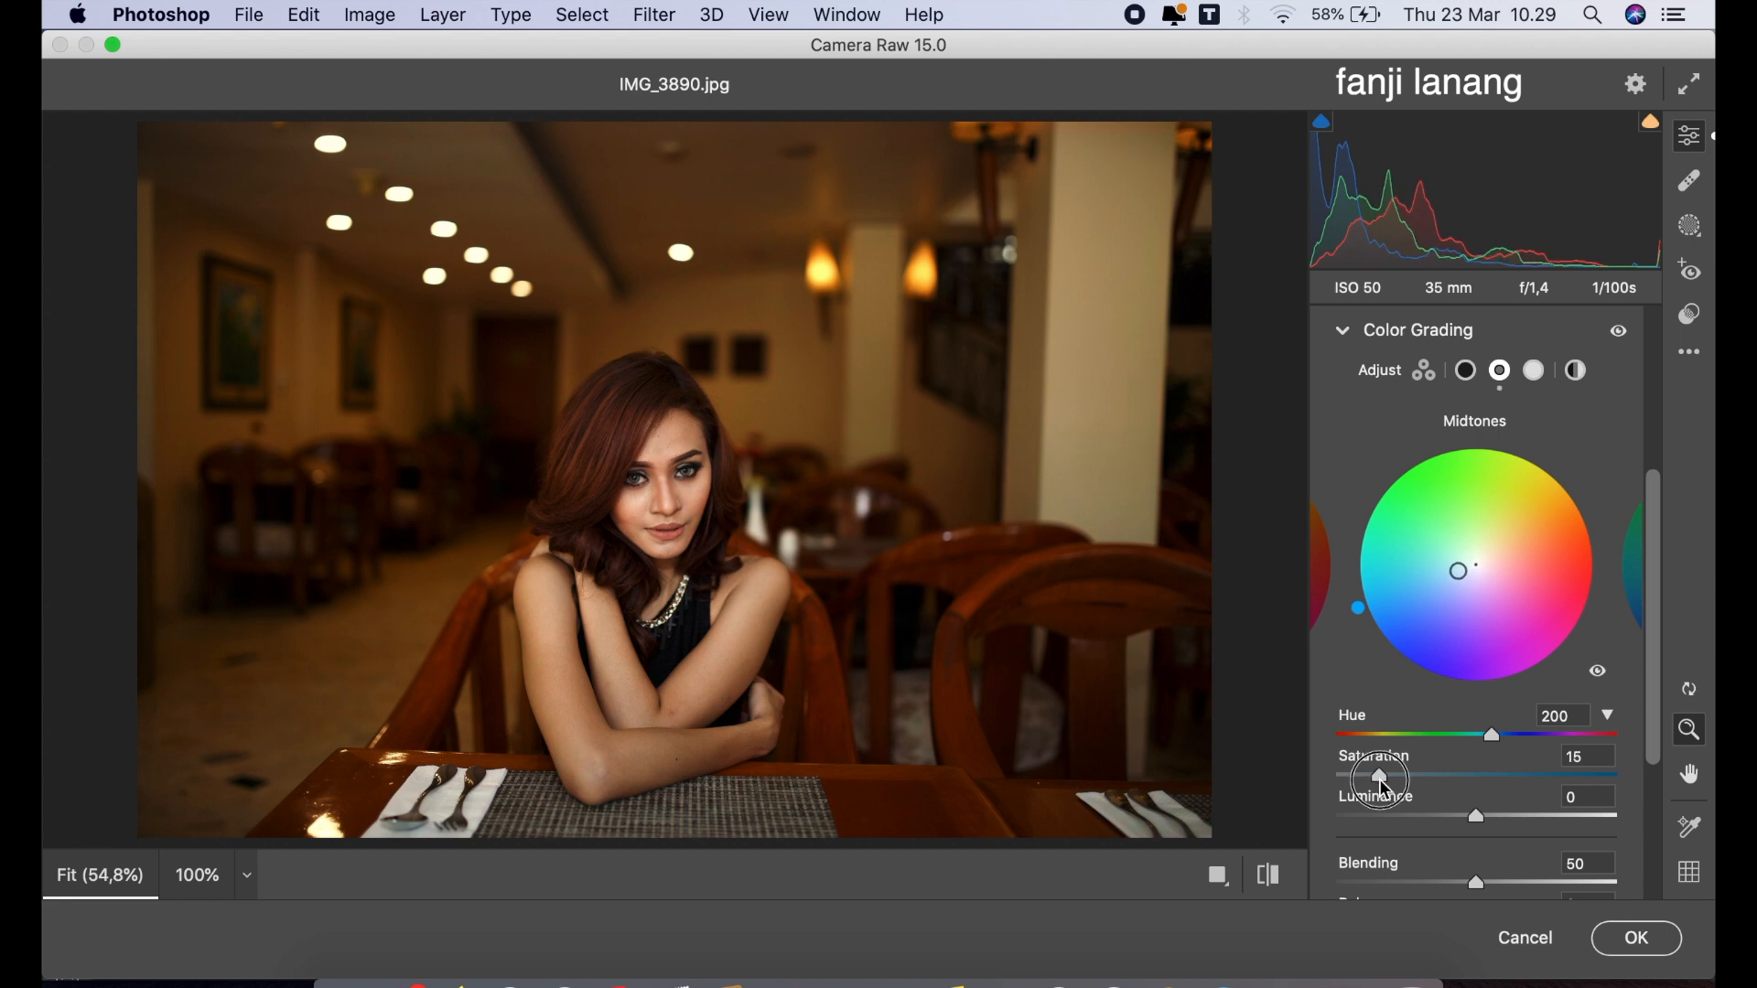
pyautogui.click(1342, 330)
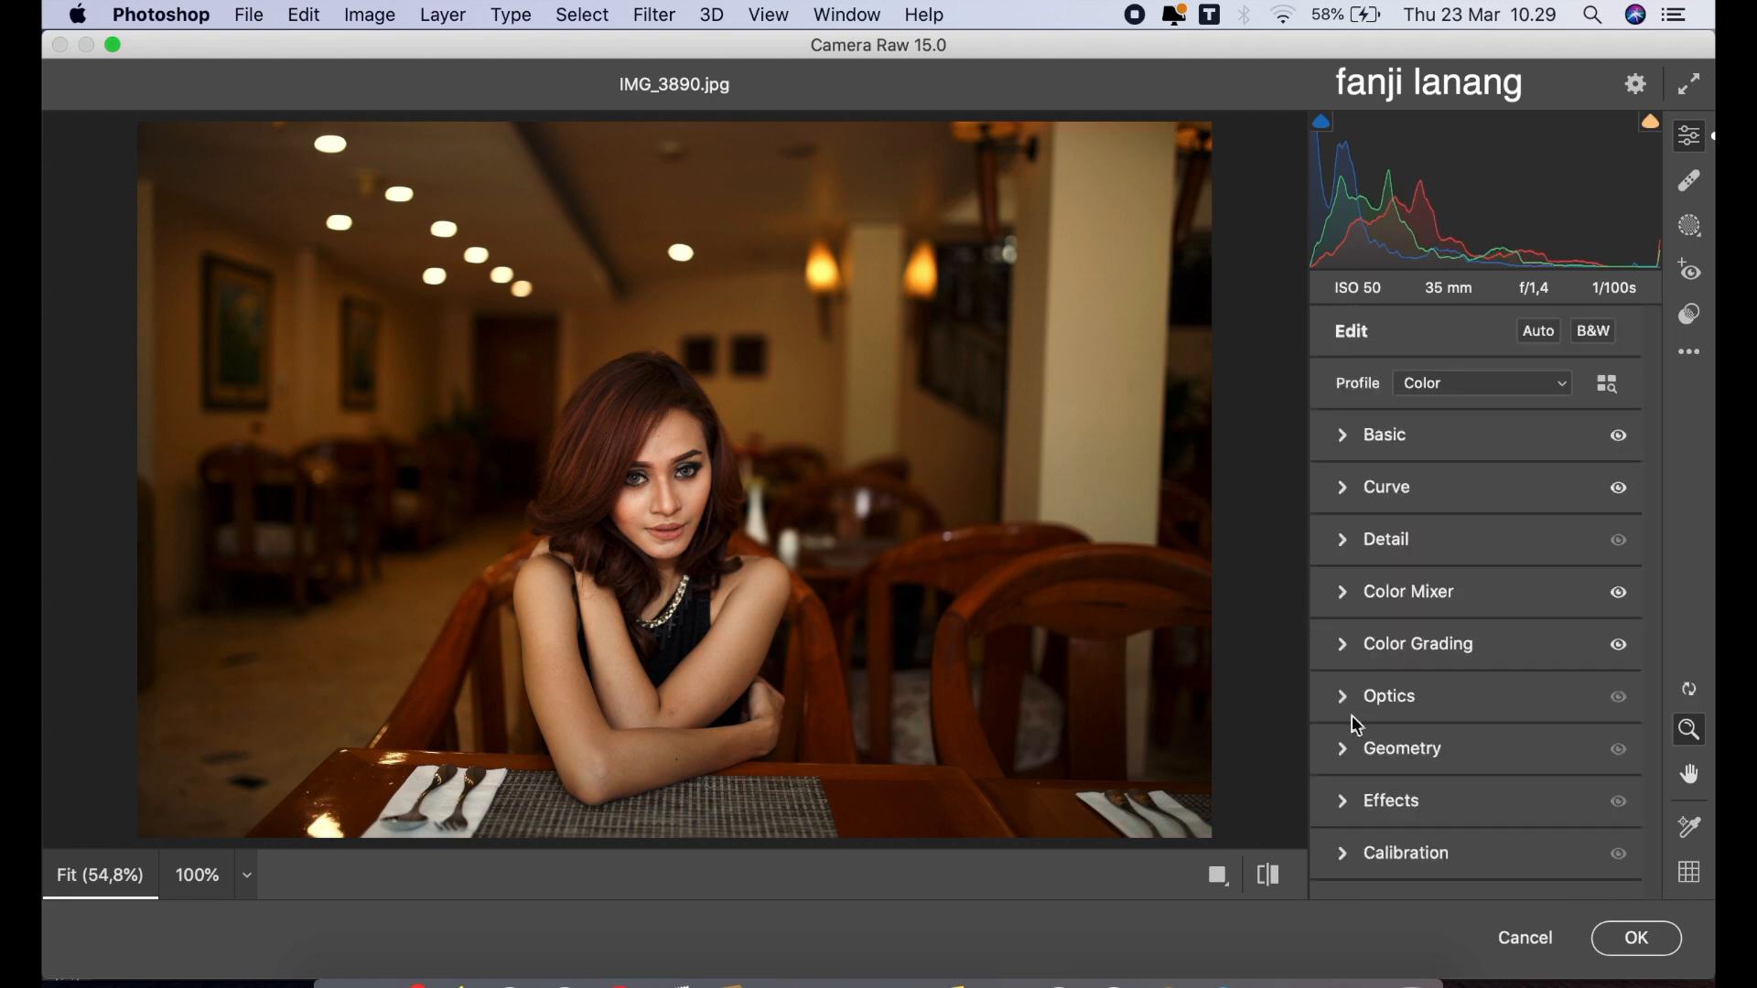
# In Calibration, set the Red Primary hue to +20, Green Primary hue to +20 and Blue Primary hue to -10.
pyautogui.click(1346, 850)
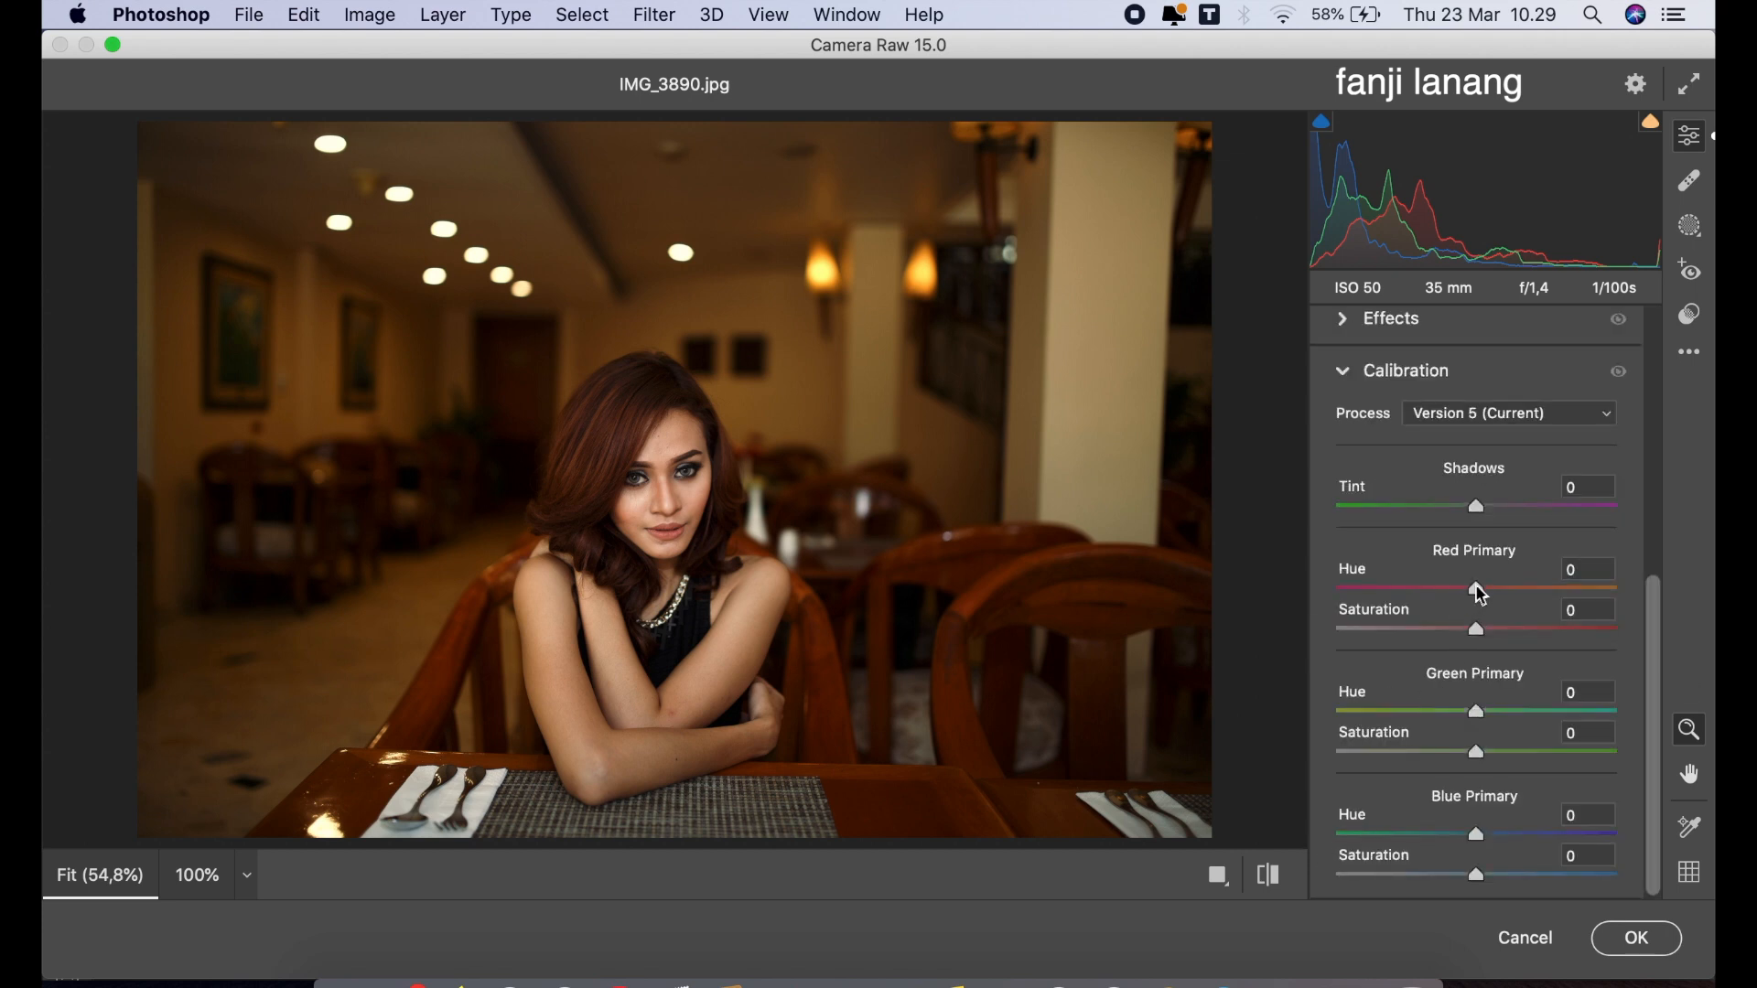
pyautogui.click(1506, 589)
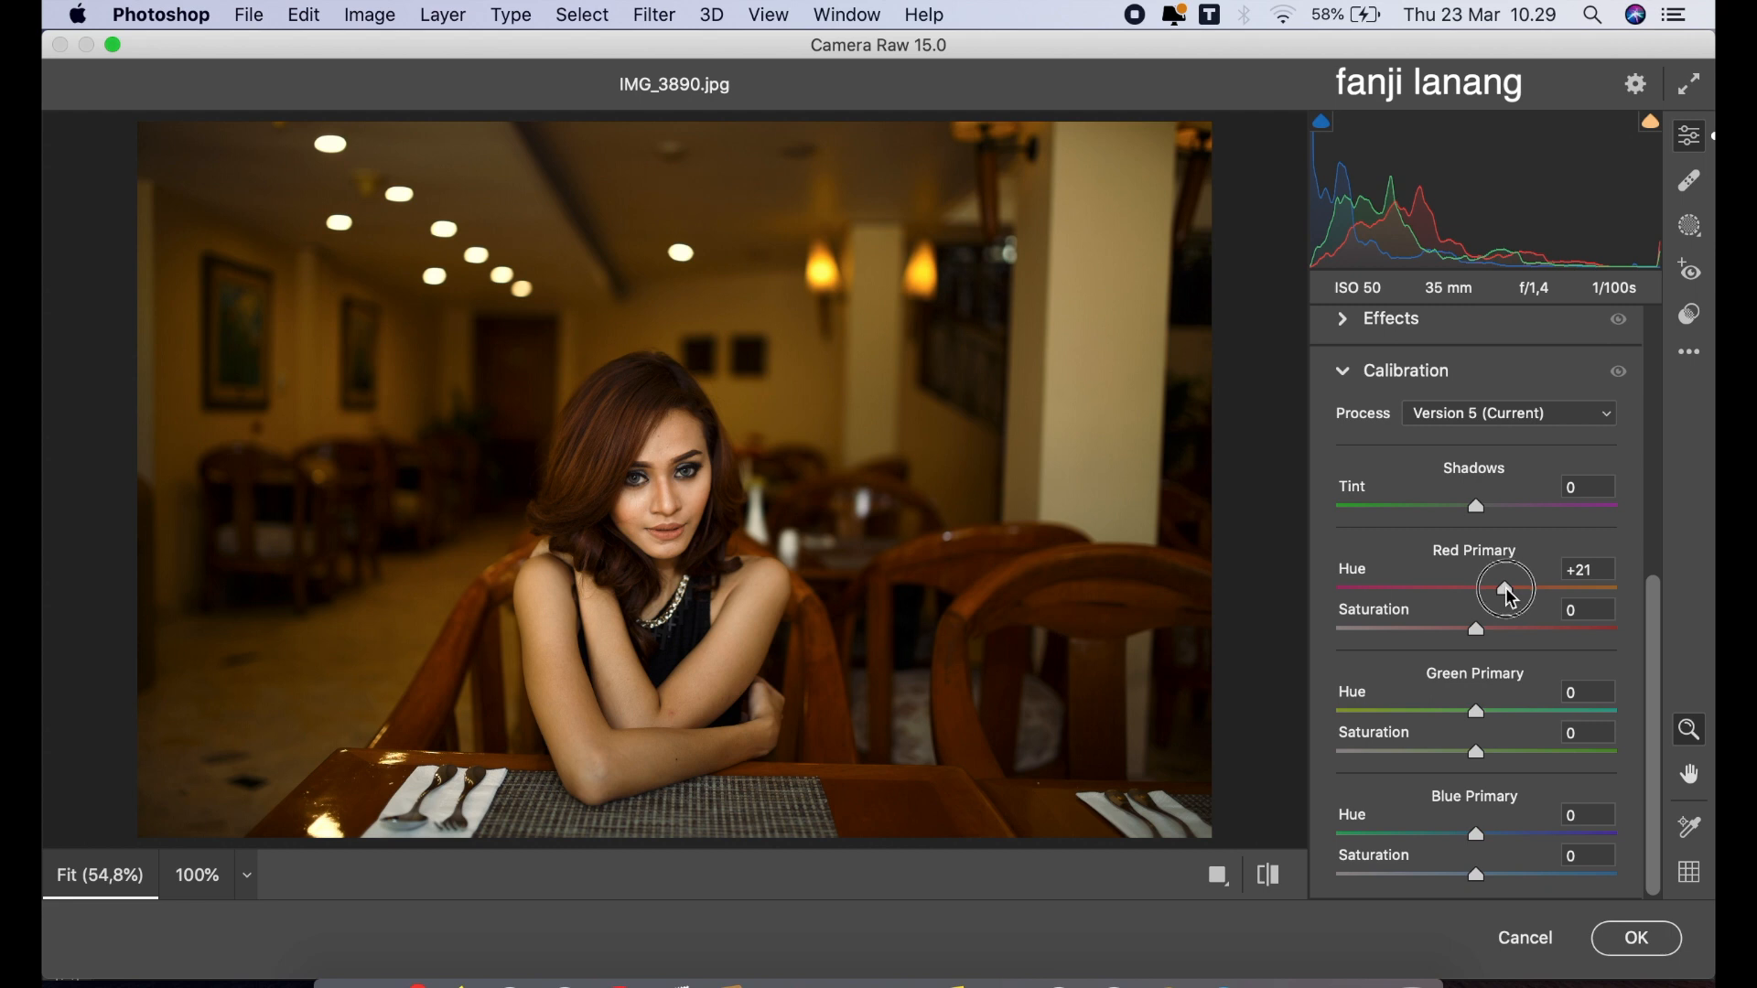
pyautogui.moveTo(1475, 712); pyautogui.dragTo(1501, 719)
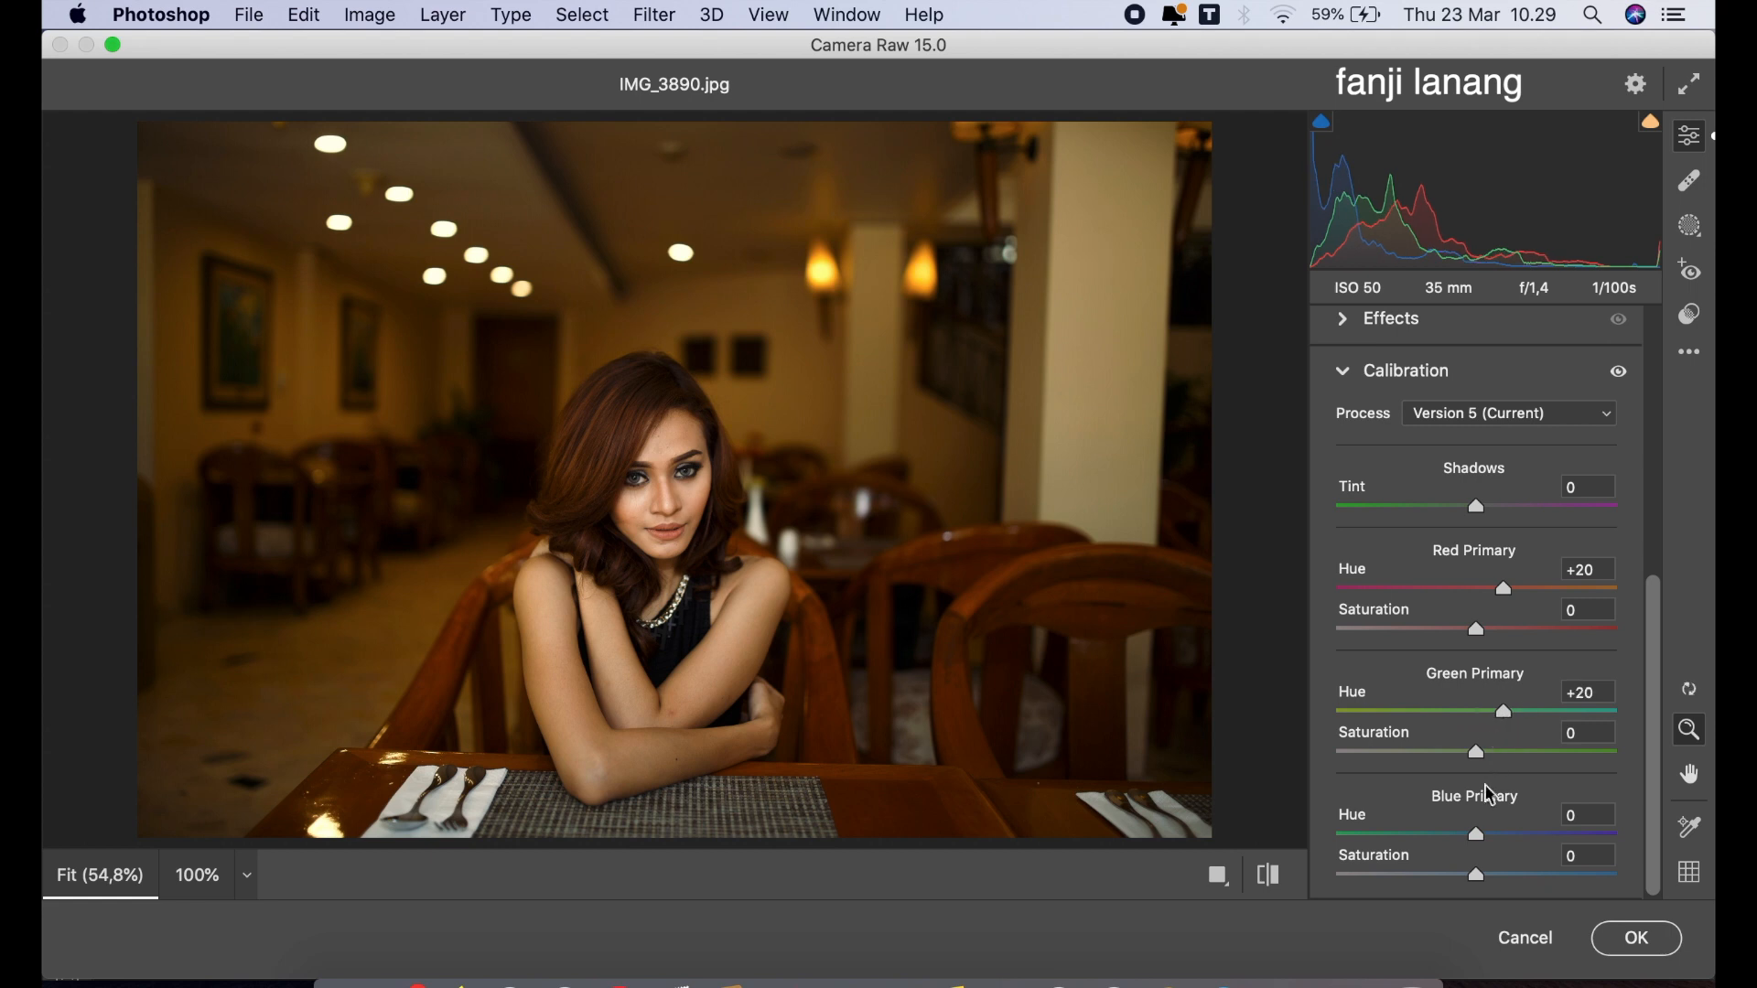
pyautogui.click(1451, 836)
pyautogui.moveTo(1454, 839); pyautogui.dragTo(1467, 854)
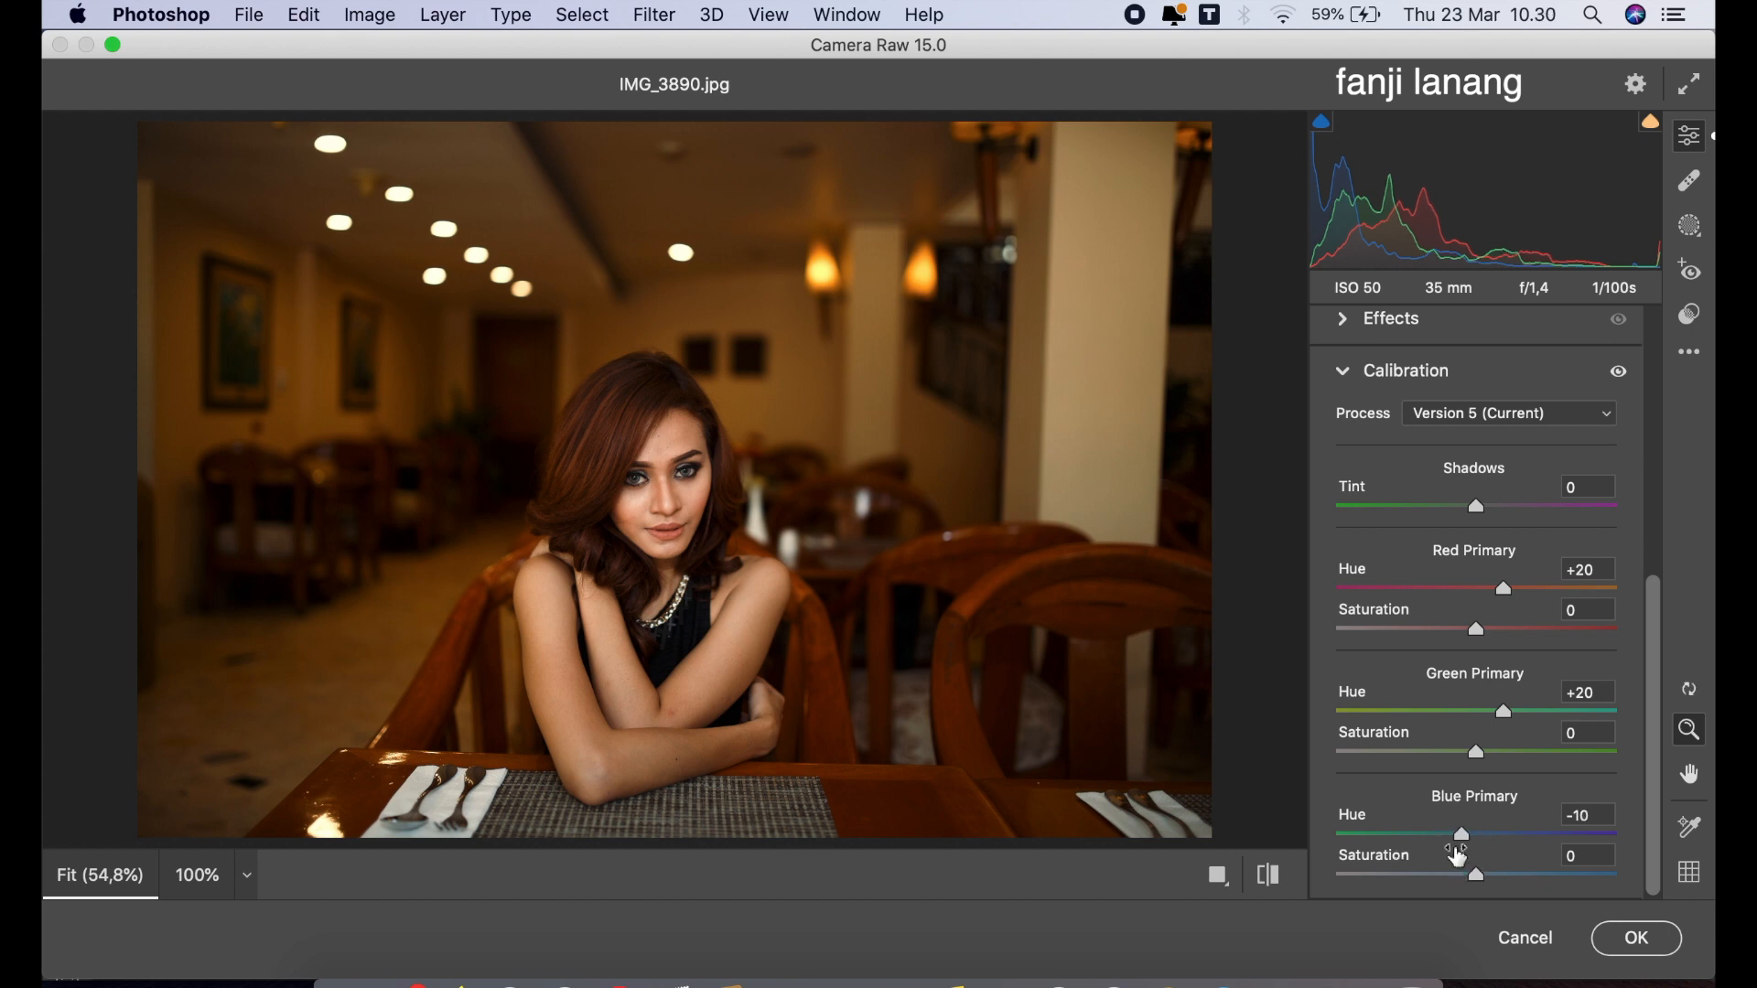
pyautogui.click(1269, 875)
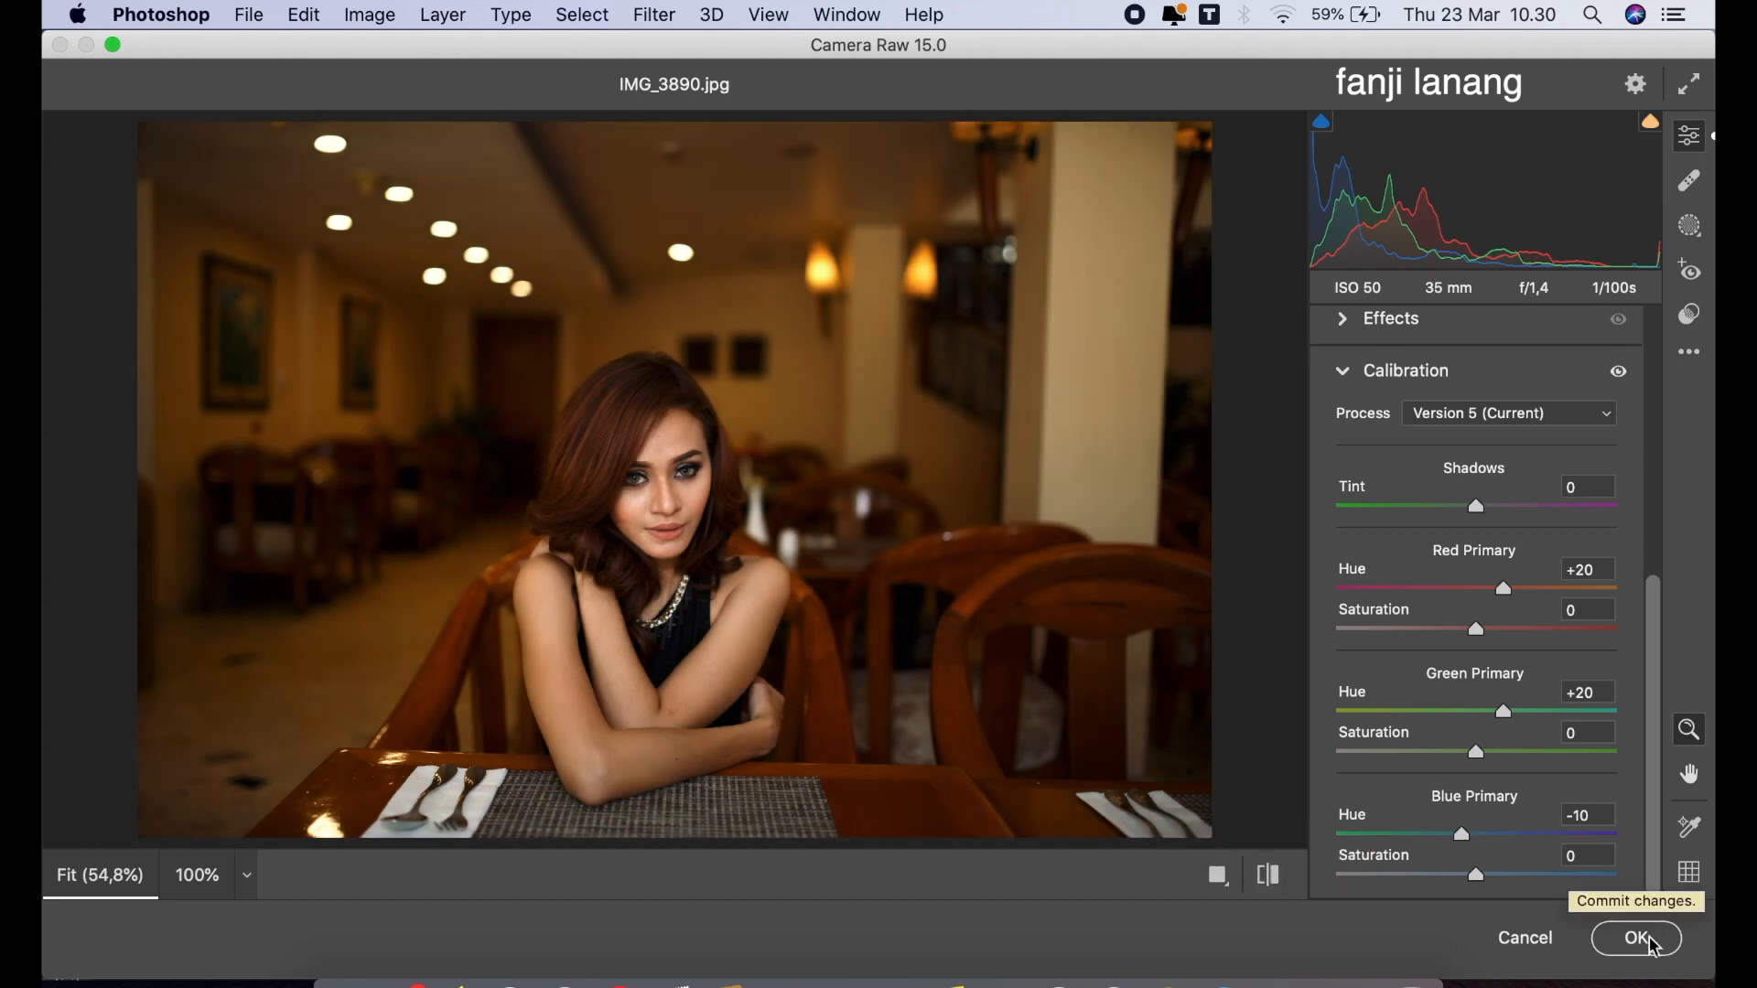
pyautogui.click(1343, 371)
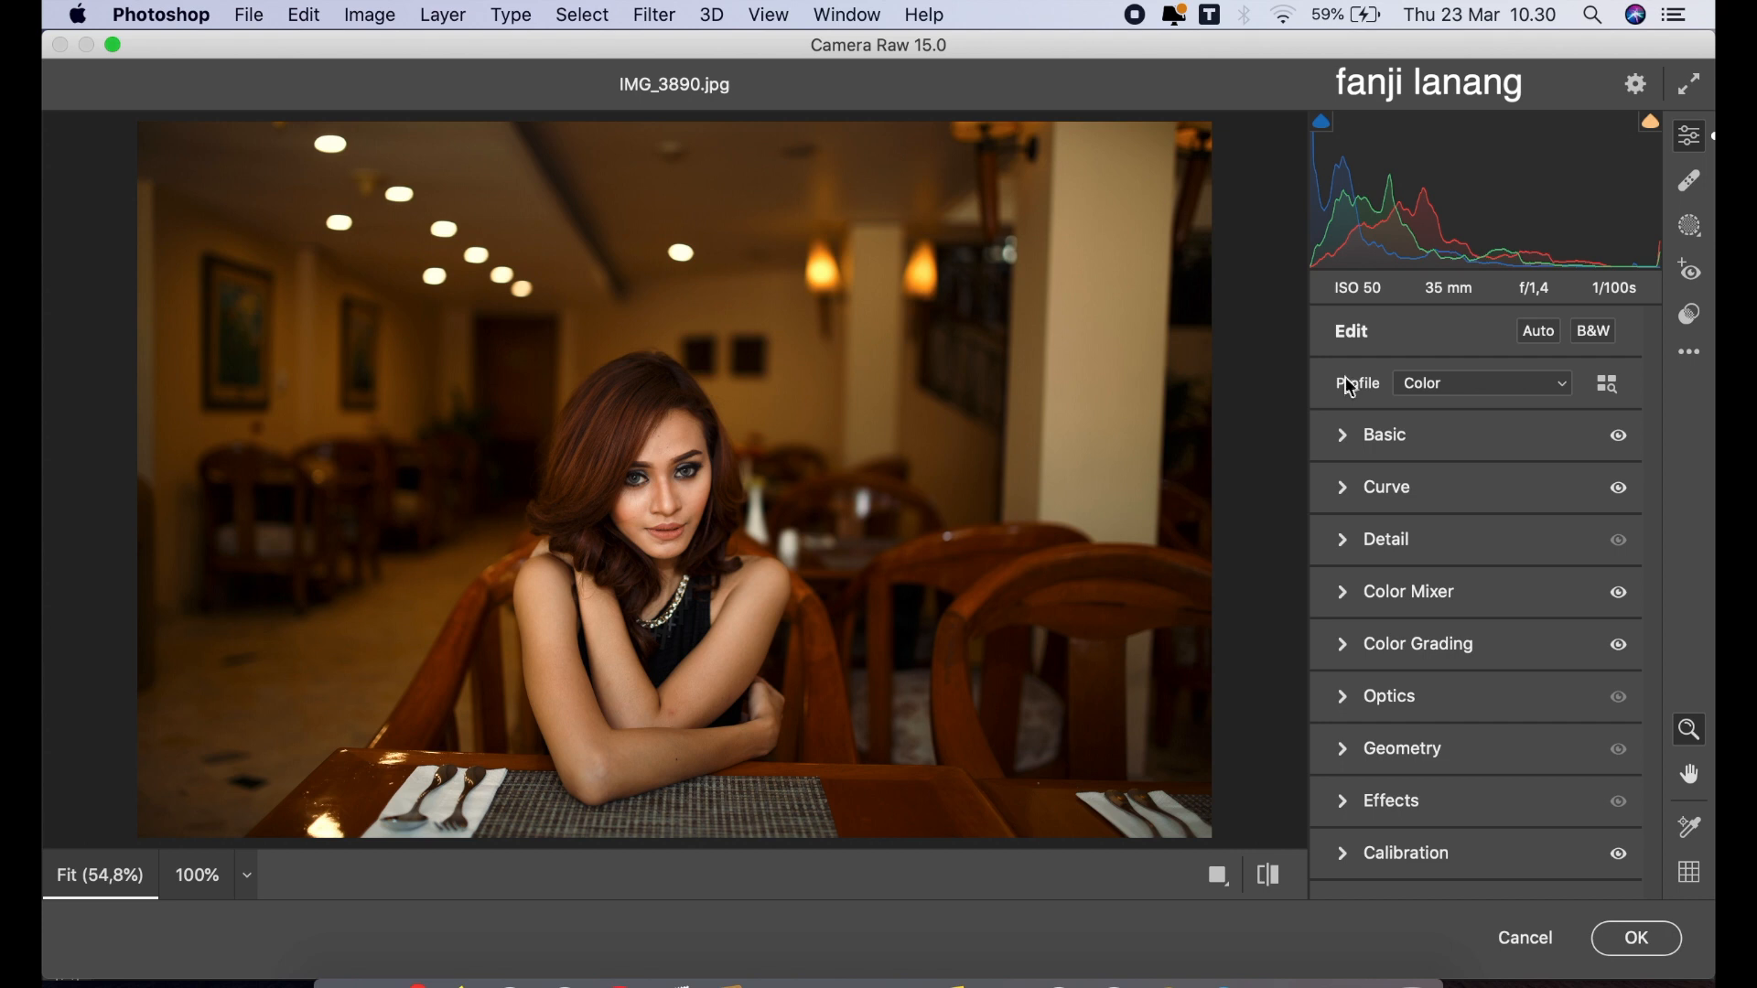
# Set the Optics Vignette to -100 and apply the Camera Raw adjustments to the layer.
pyautogui.click(1352, 698)
pyautogui.moveTo(1436, 428); pyautogui.dragTo(1326, 498)
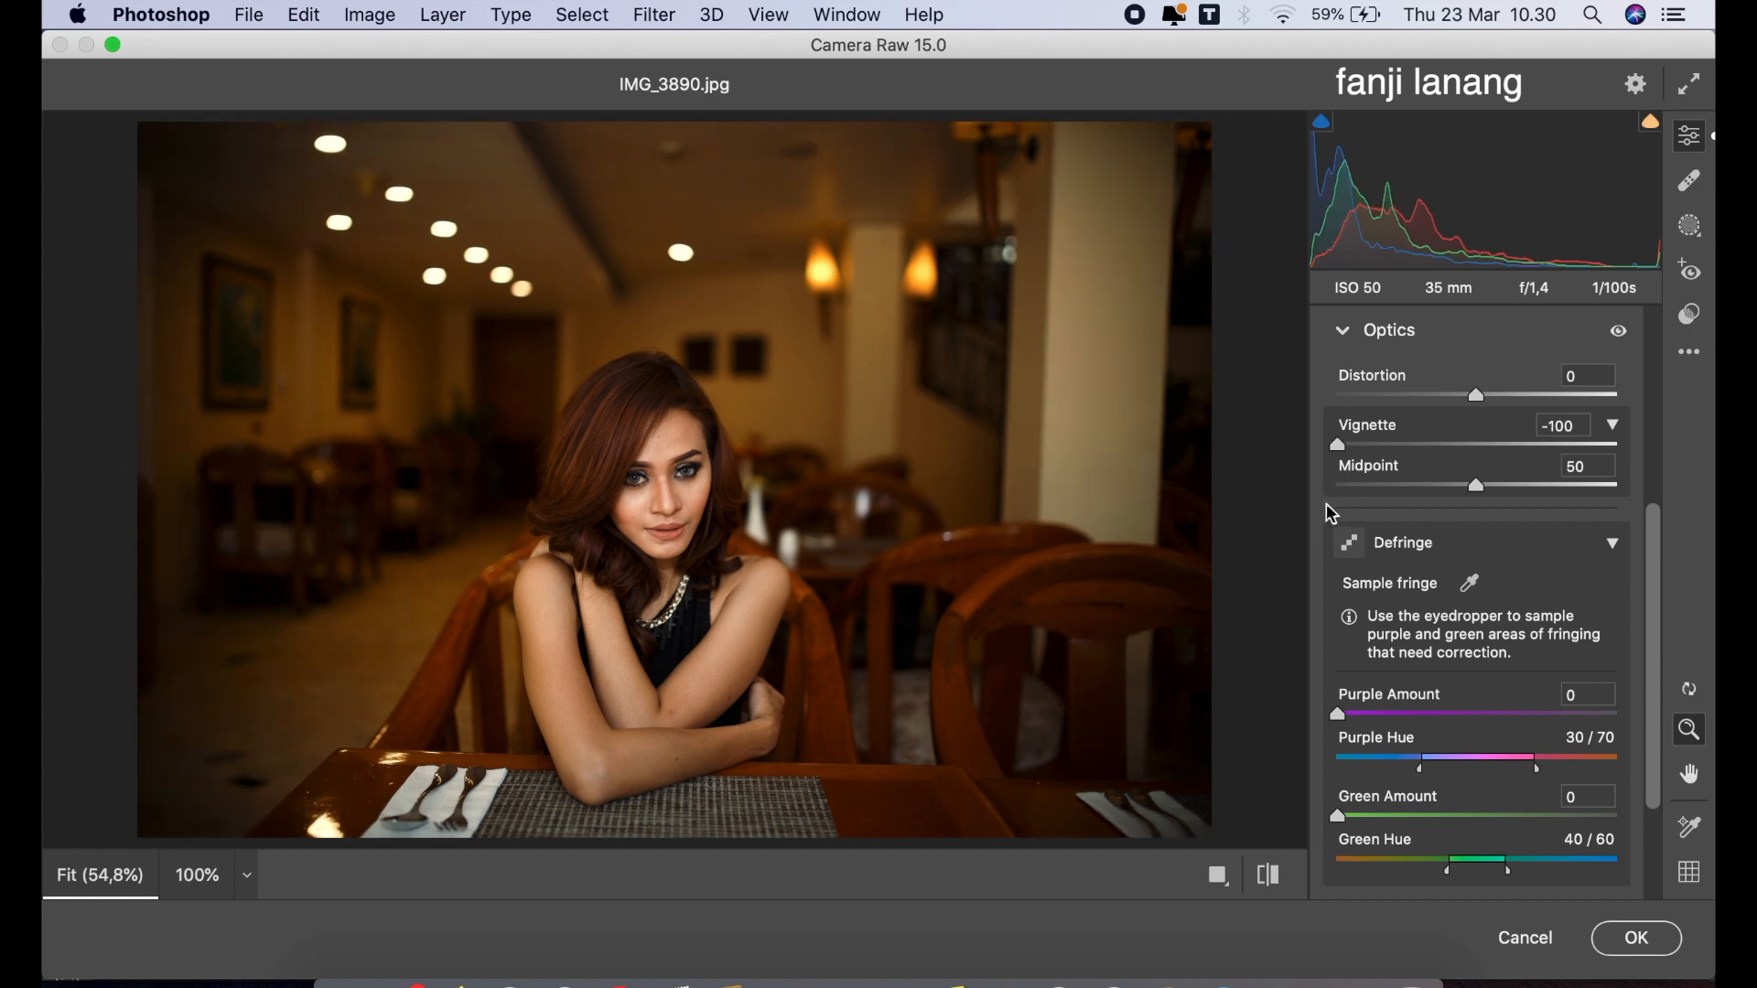
pyautogui.click(1638, 938)
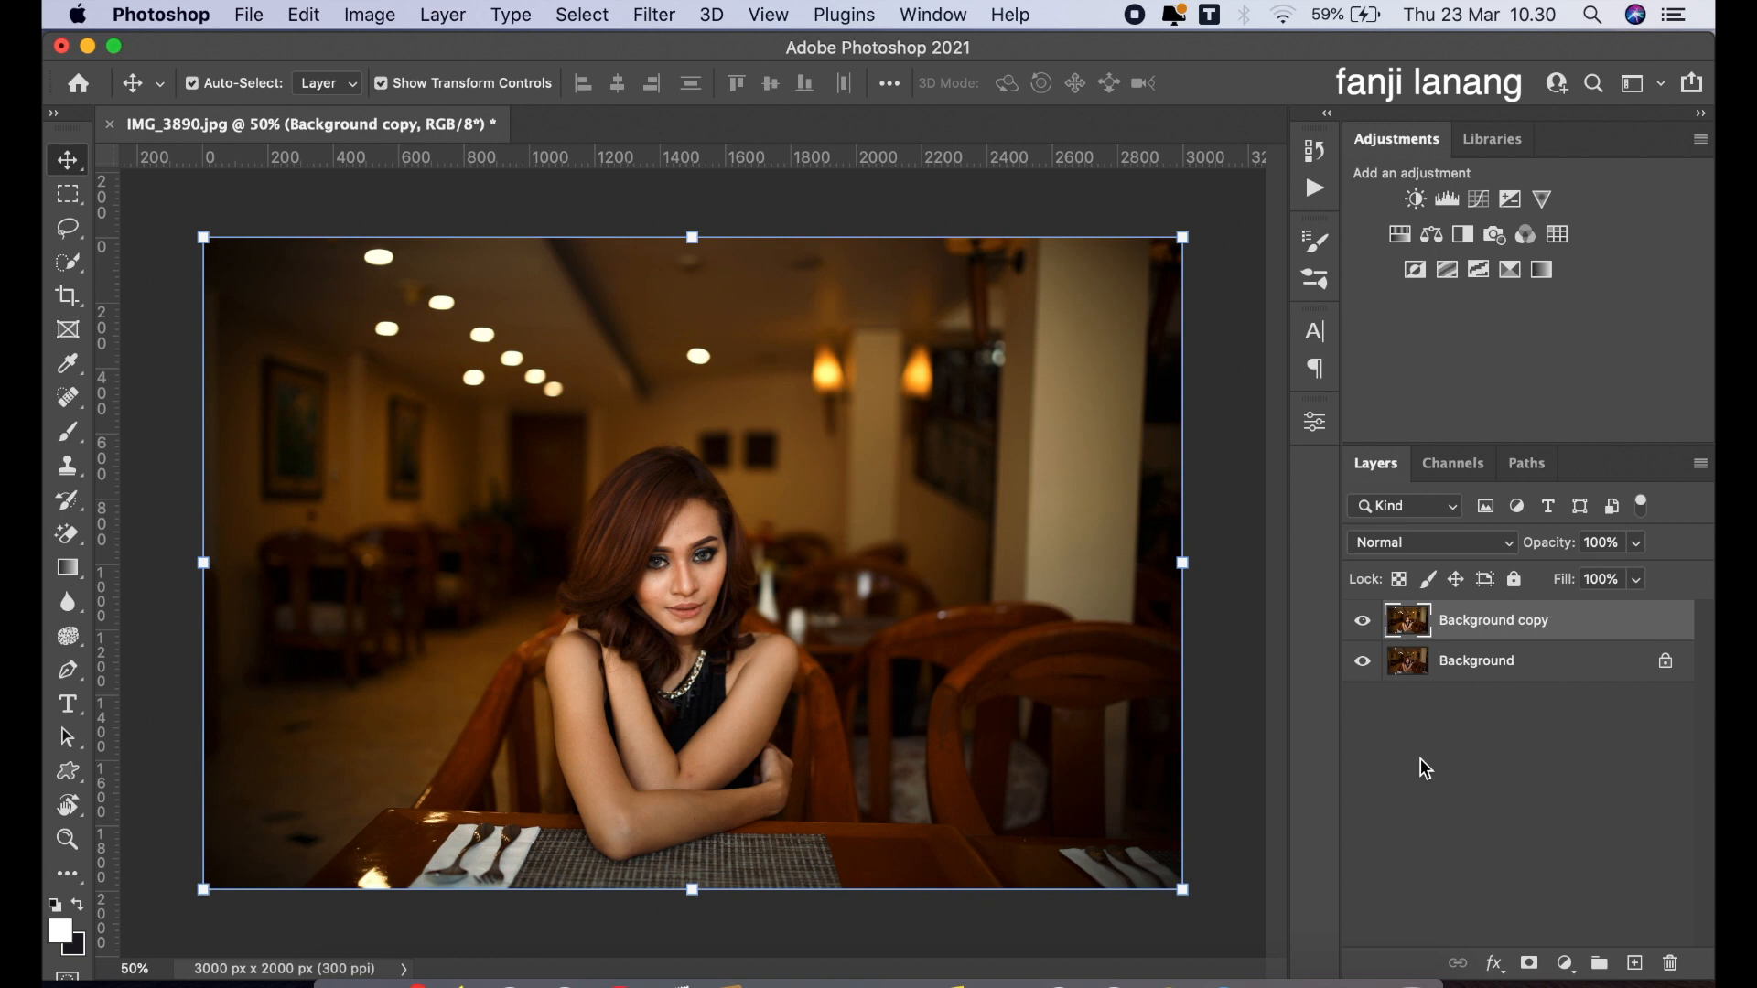
# Add a Selective Color adjustment layer with the Blacks set to Cyan +5% and Magenta +10%, and compare the photo with and without it.
pyautogui.click(1565, 963)
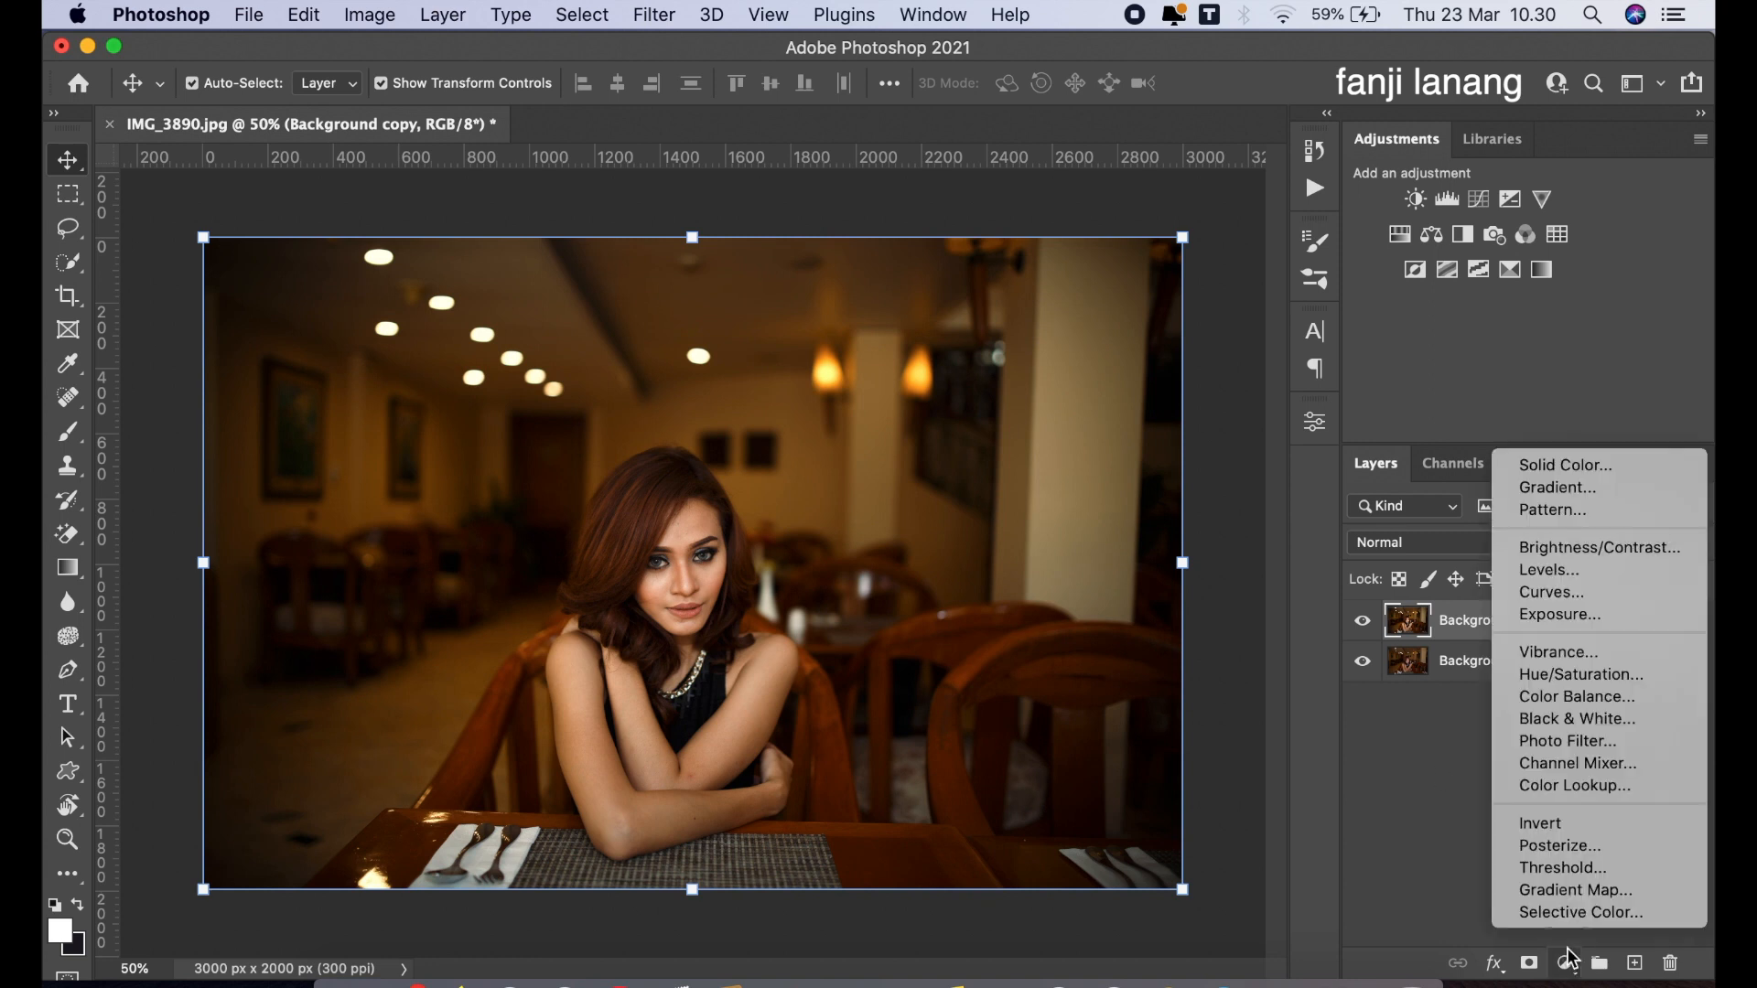
pyautogui.click(1566, 906)
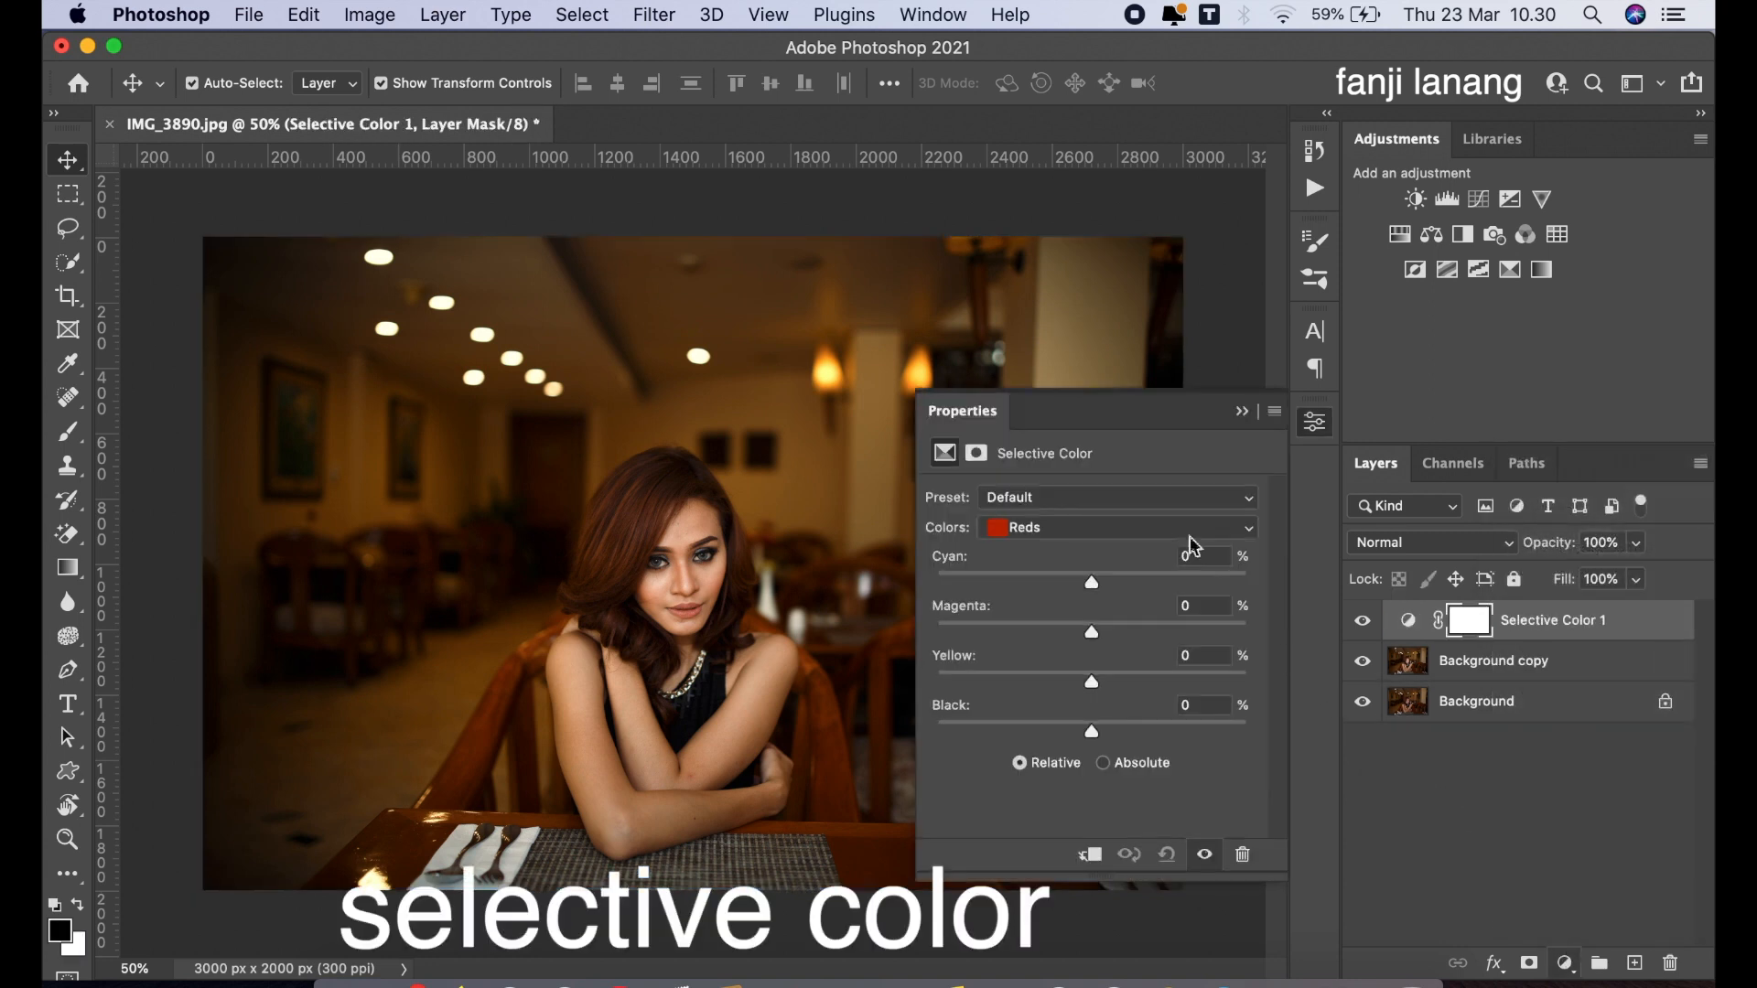
pyautogui.click(1135, 525)
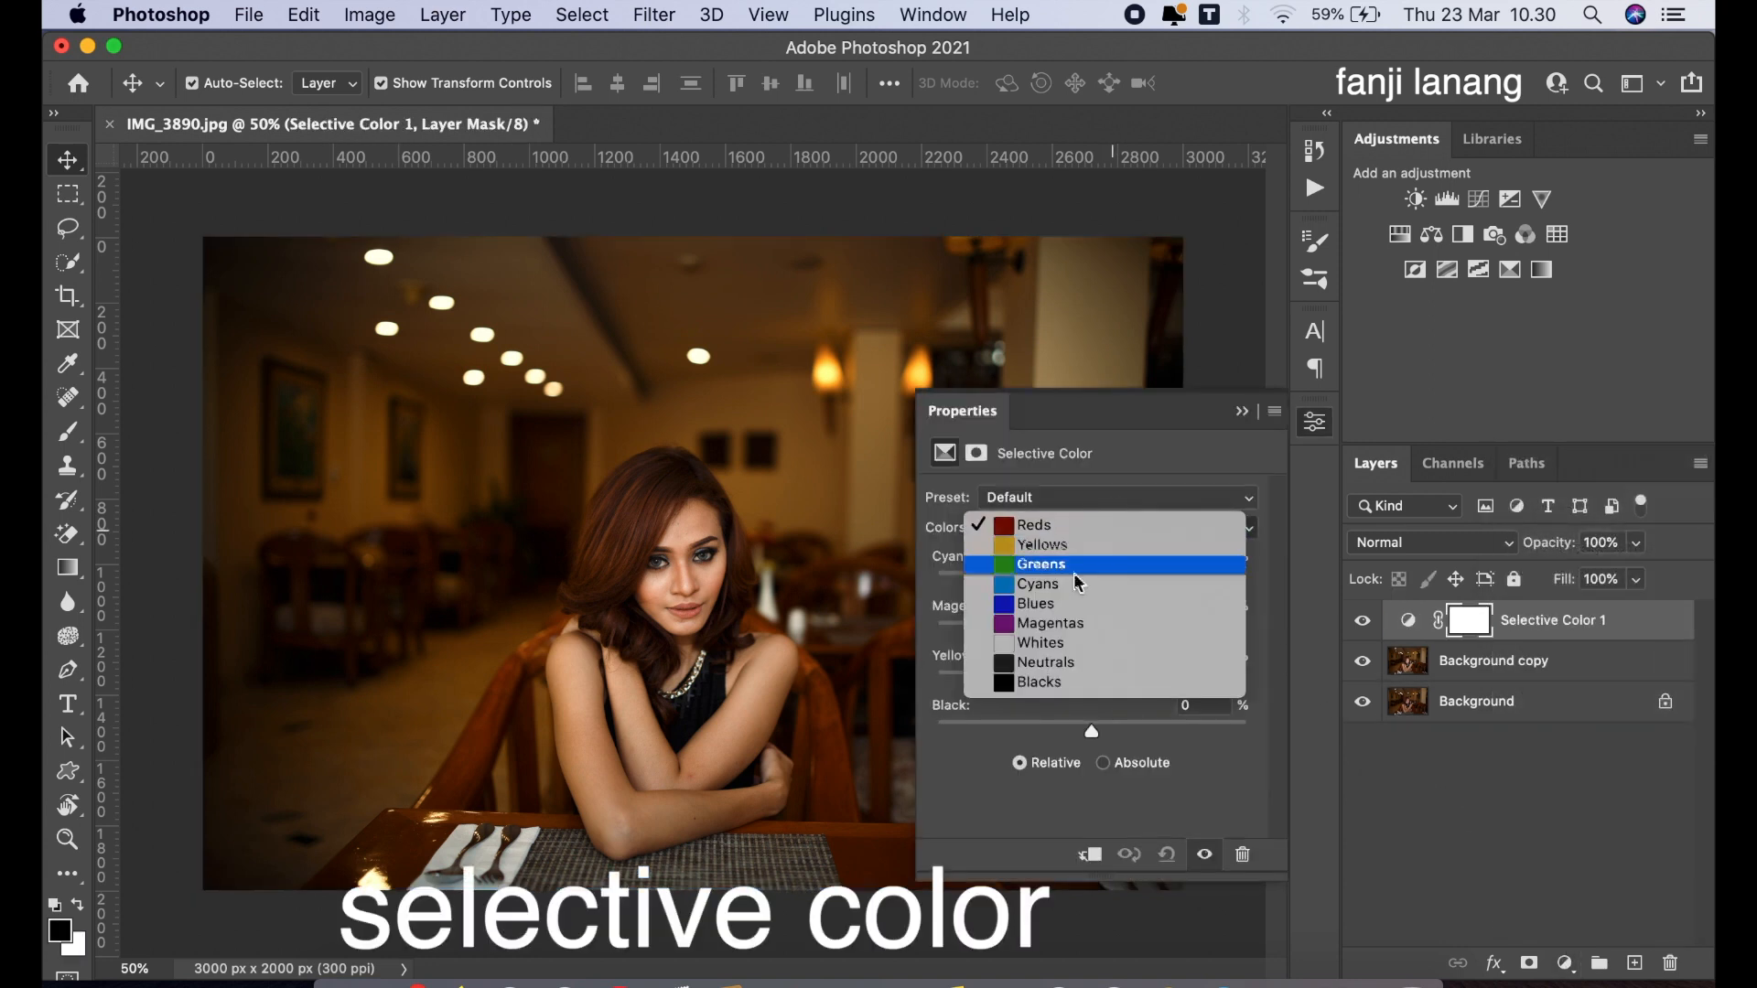
pyautogui.click(1044, 682)
pyautogui.moveTo(1107, 634); pyautogui.dragTo(1102, 598)
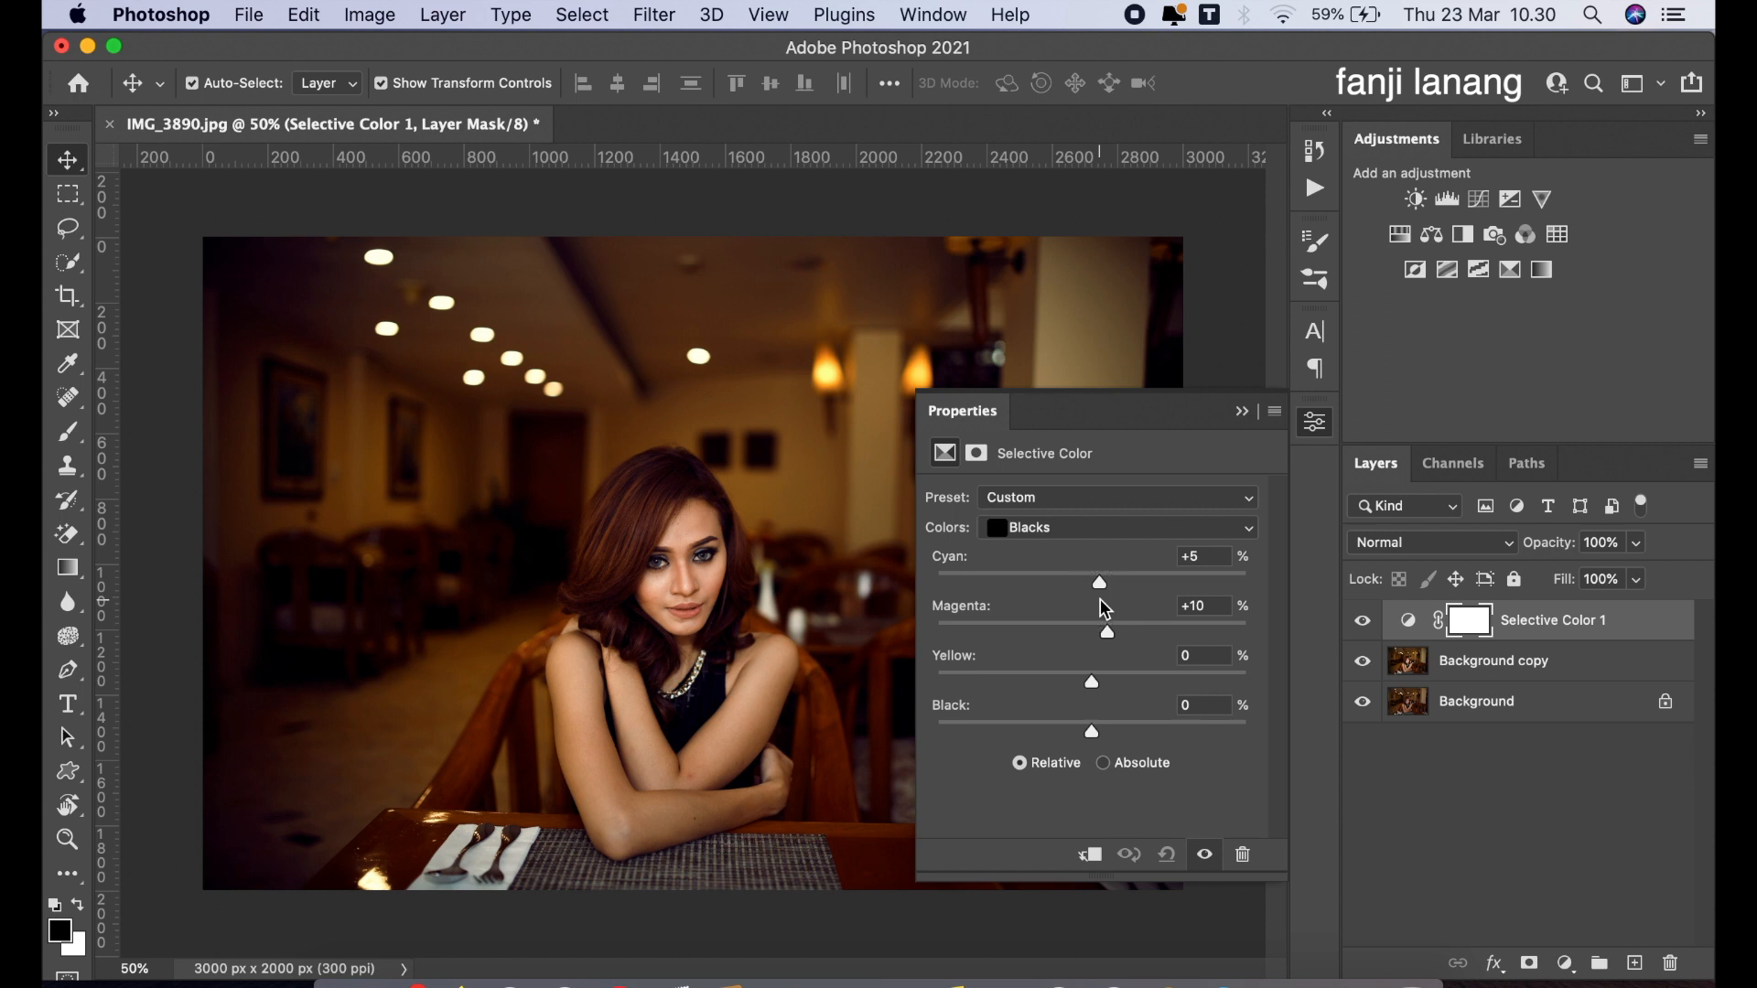
pyautogui.click(1242, 411)
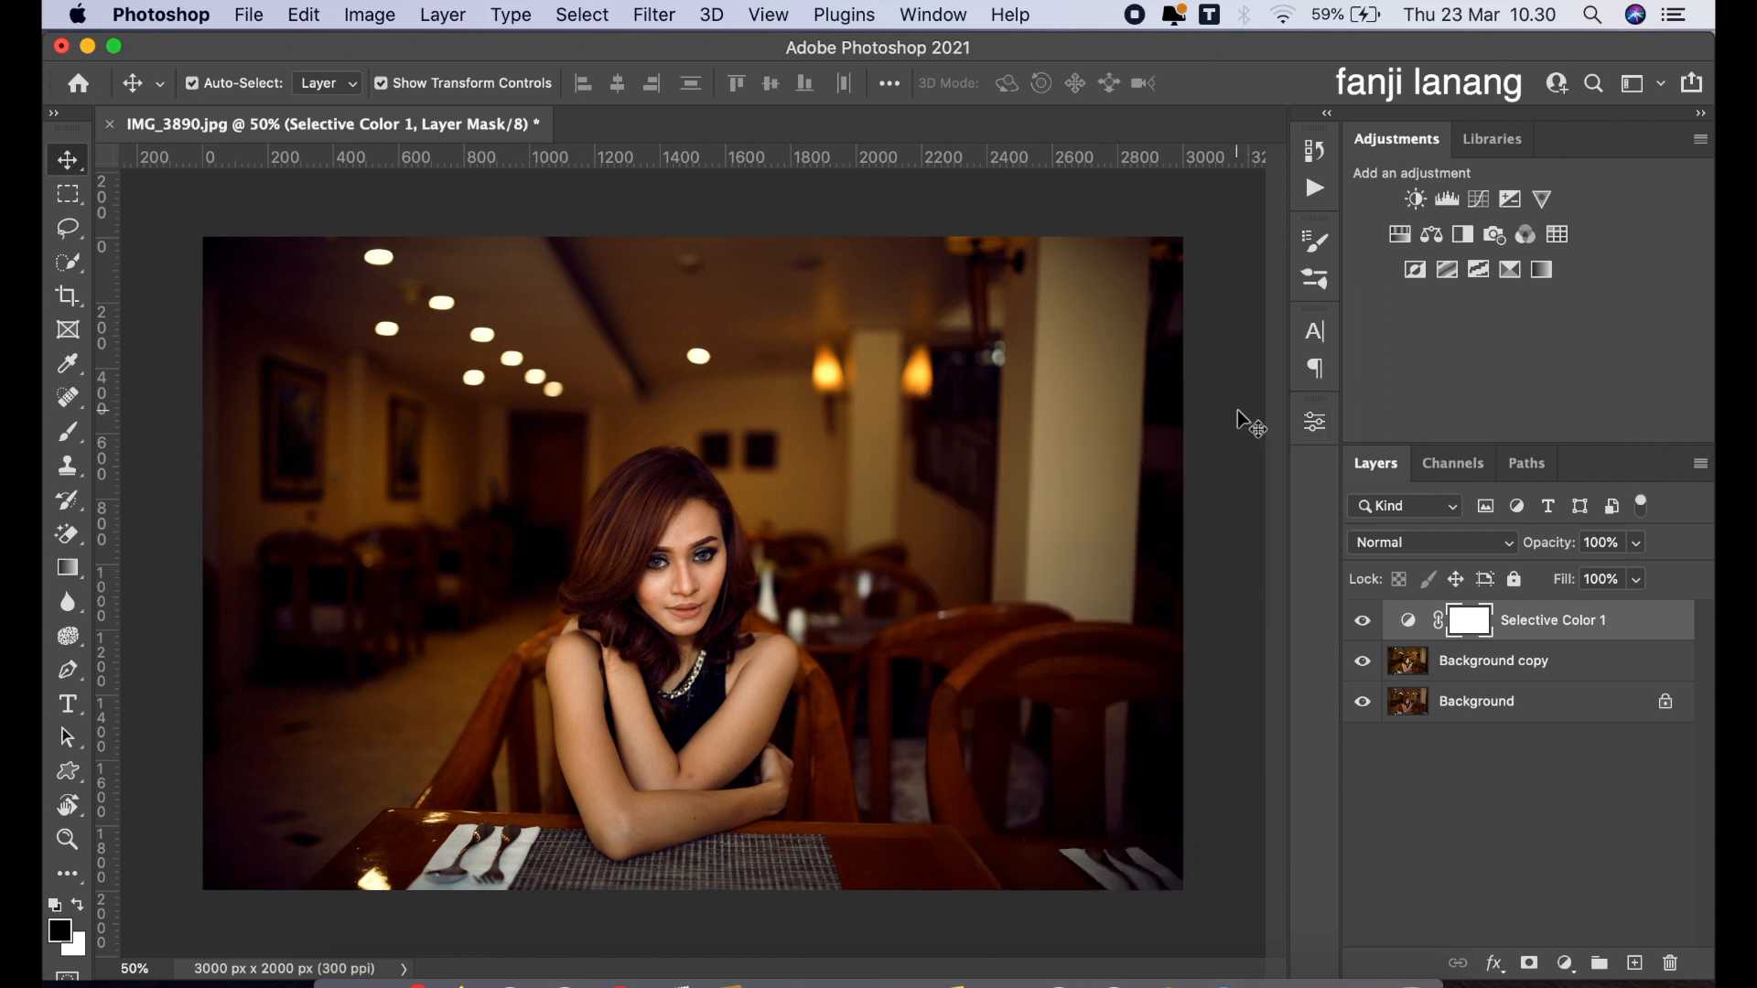
pyautogui.click(1364, 622)
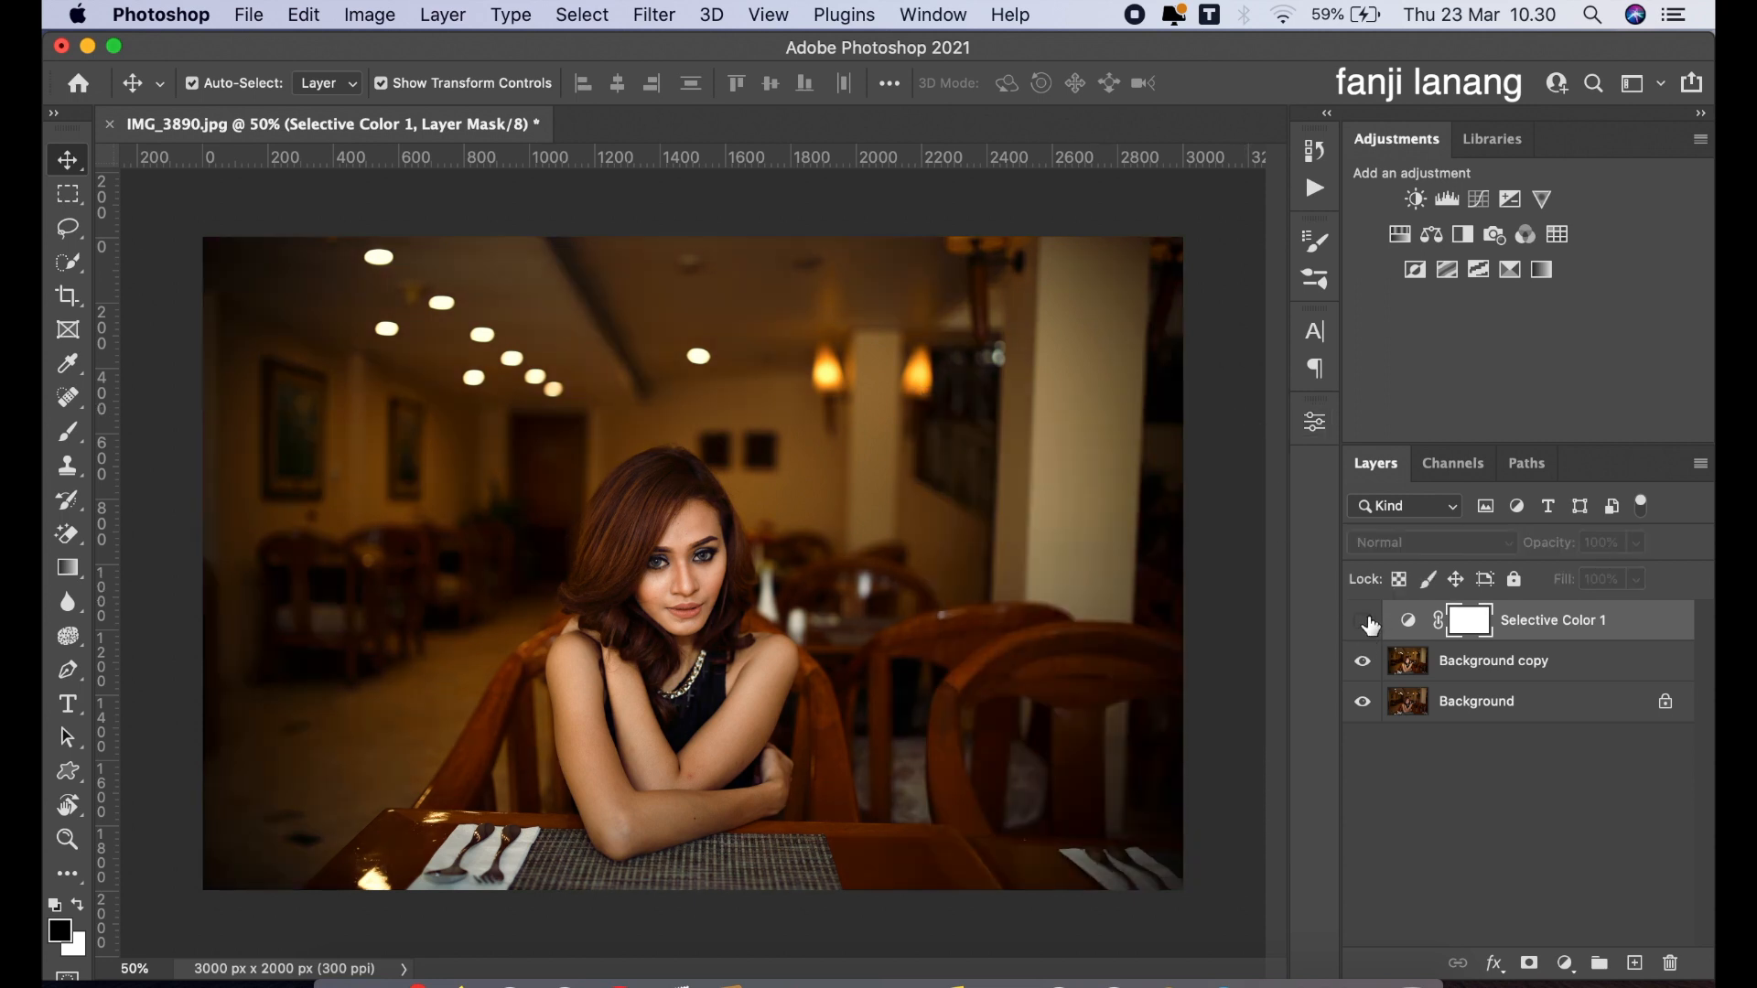
pyautogui.click(1363, 622)
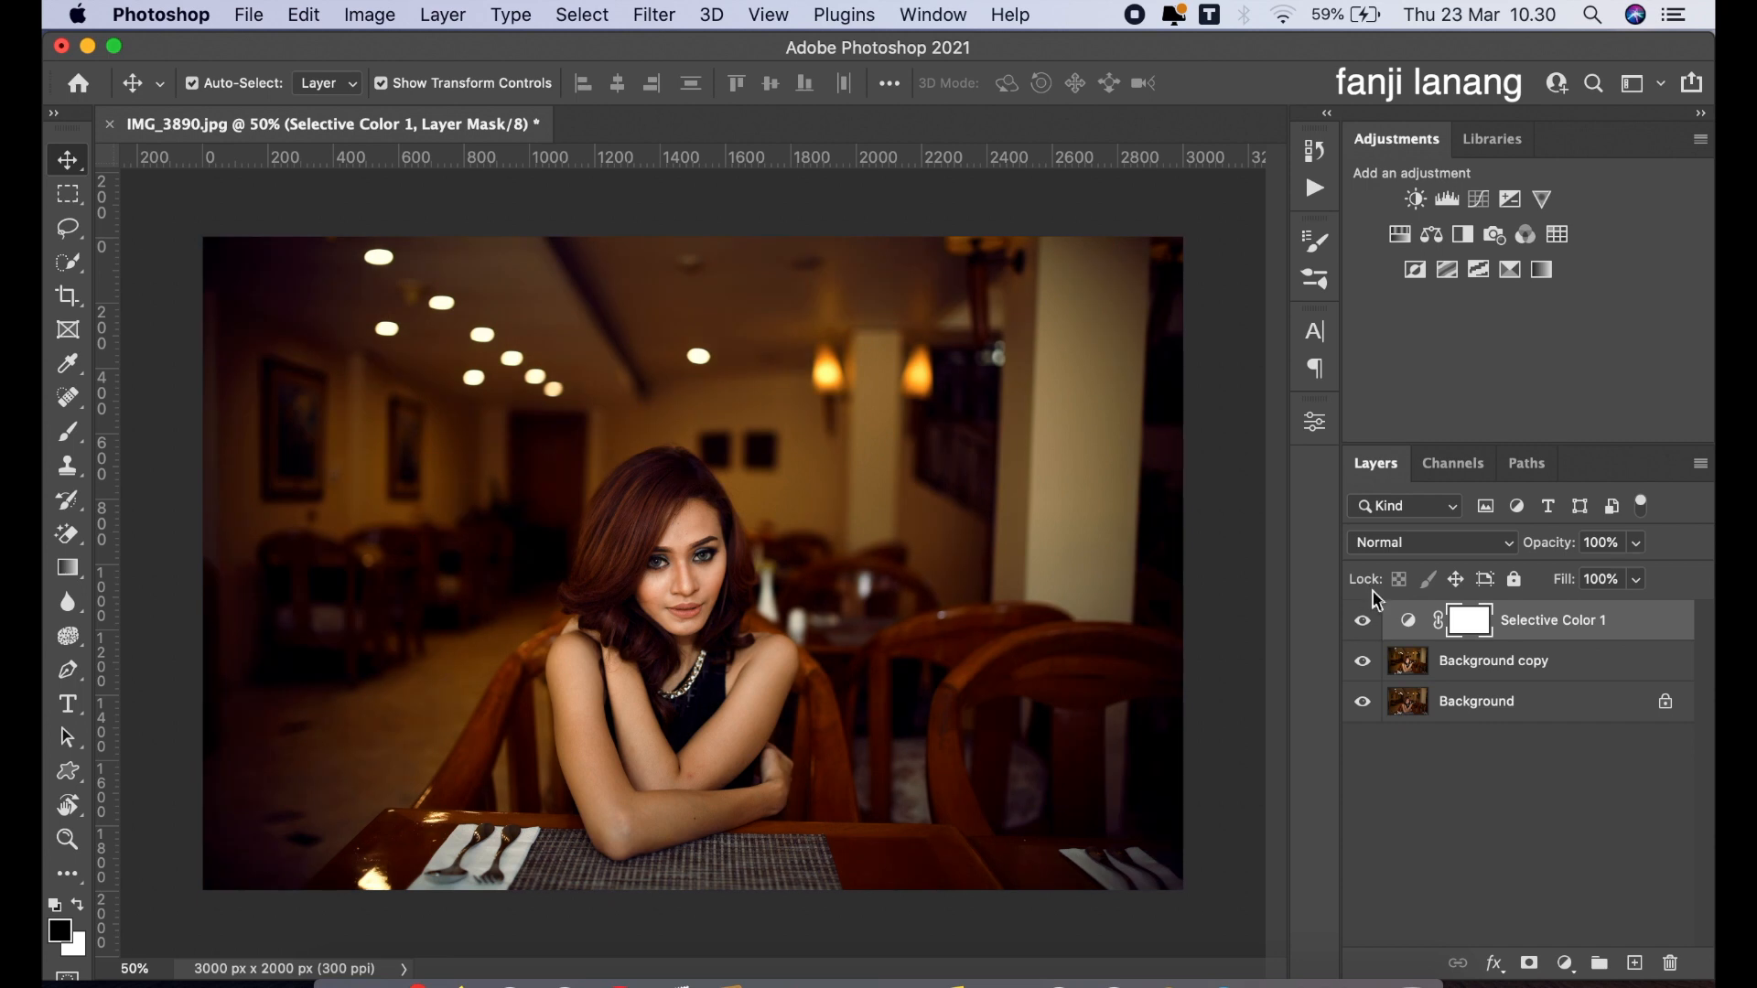
# Add a Curves adjustment layer above the Selective Color layer and place a control point at the middle of its RGB curve.
pyautogui.click(1565, 963)
pyautogui.click(1558, 590)
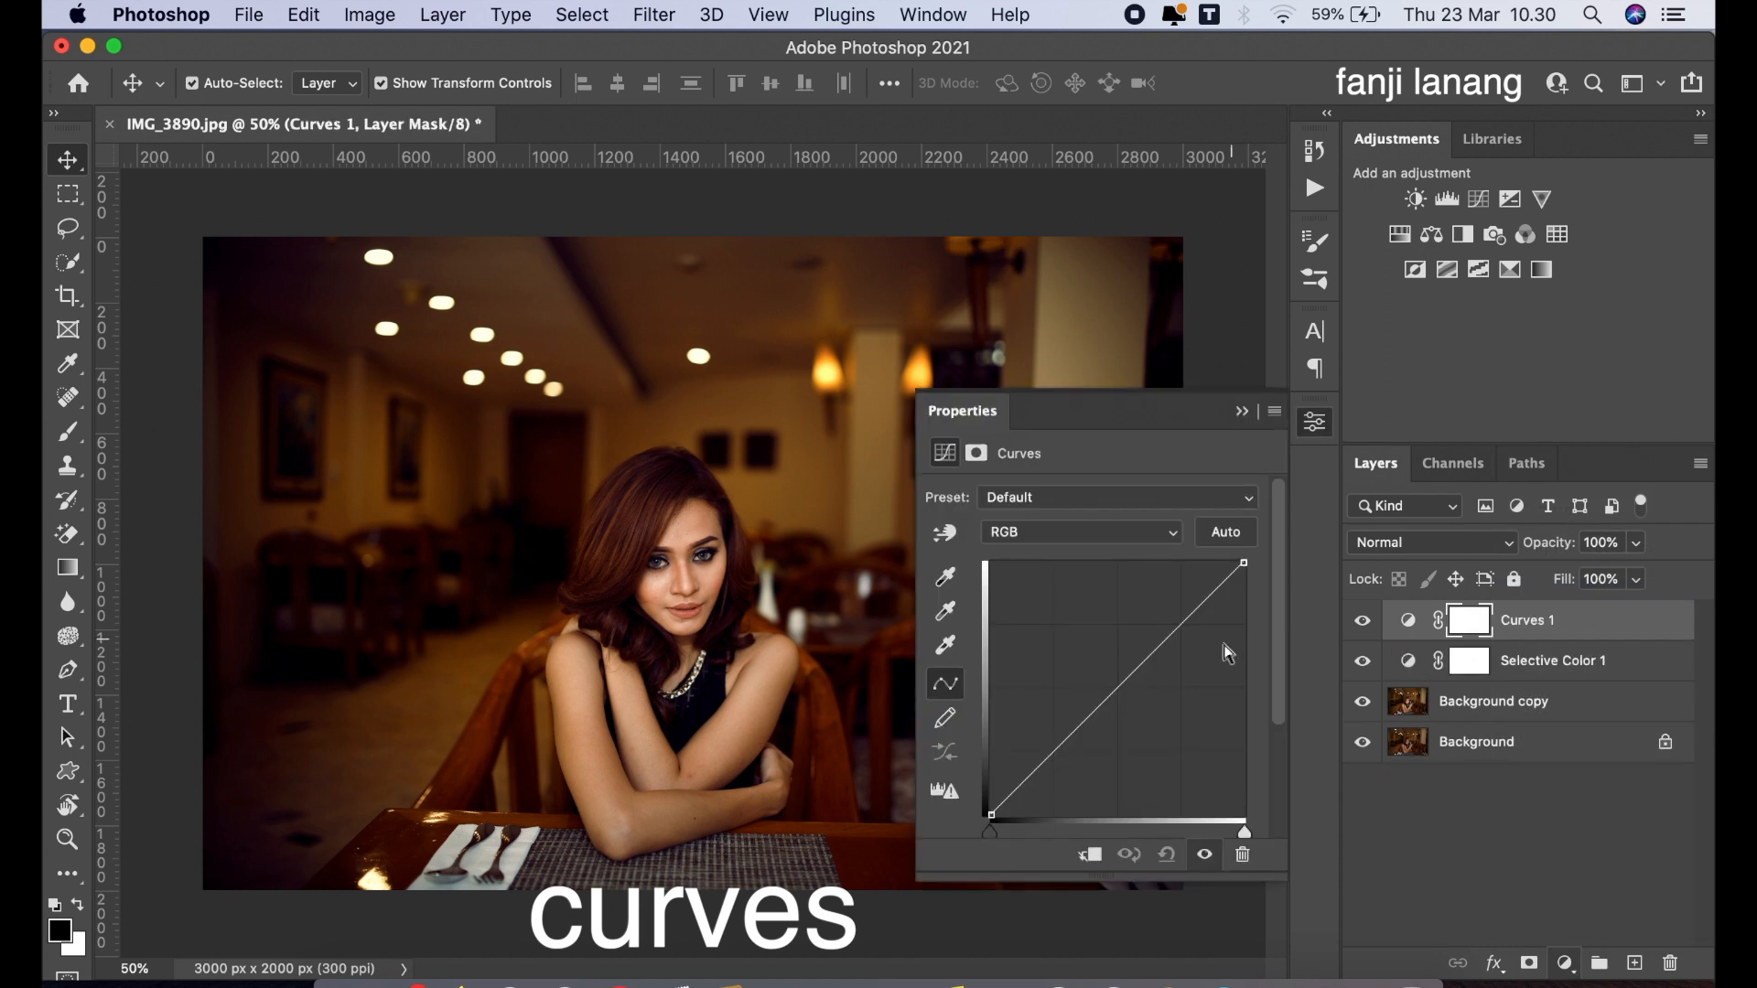
pyautogui.click(1119, 681)
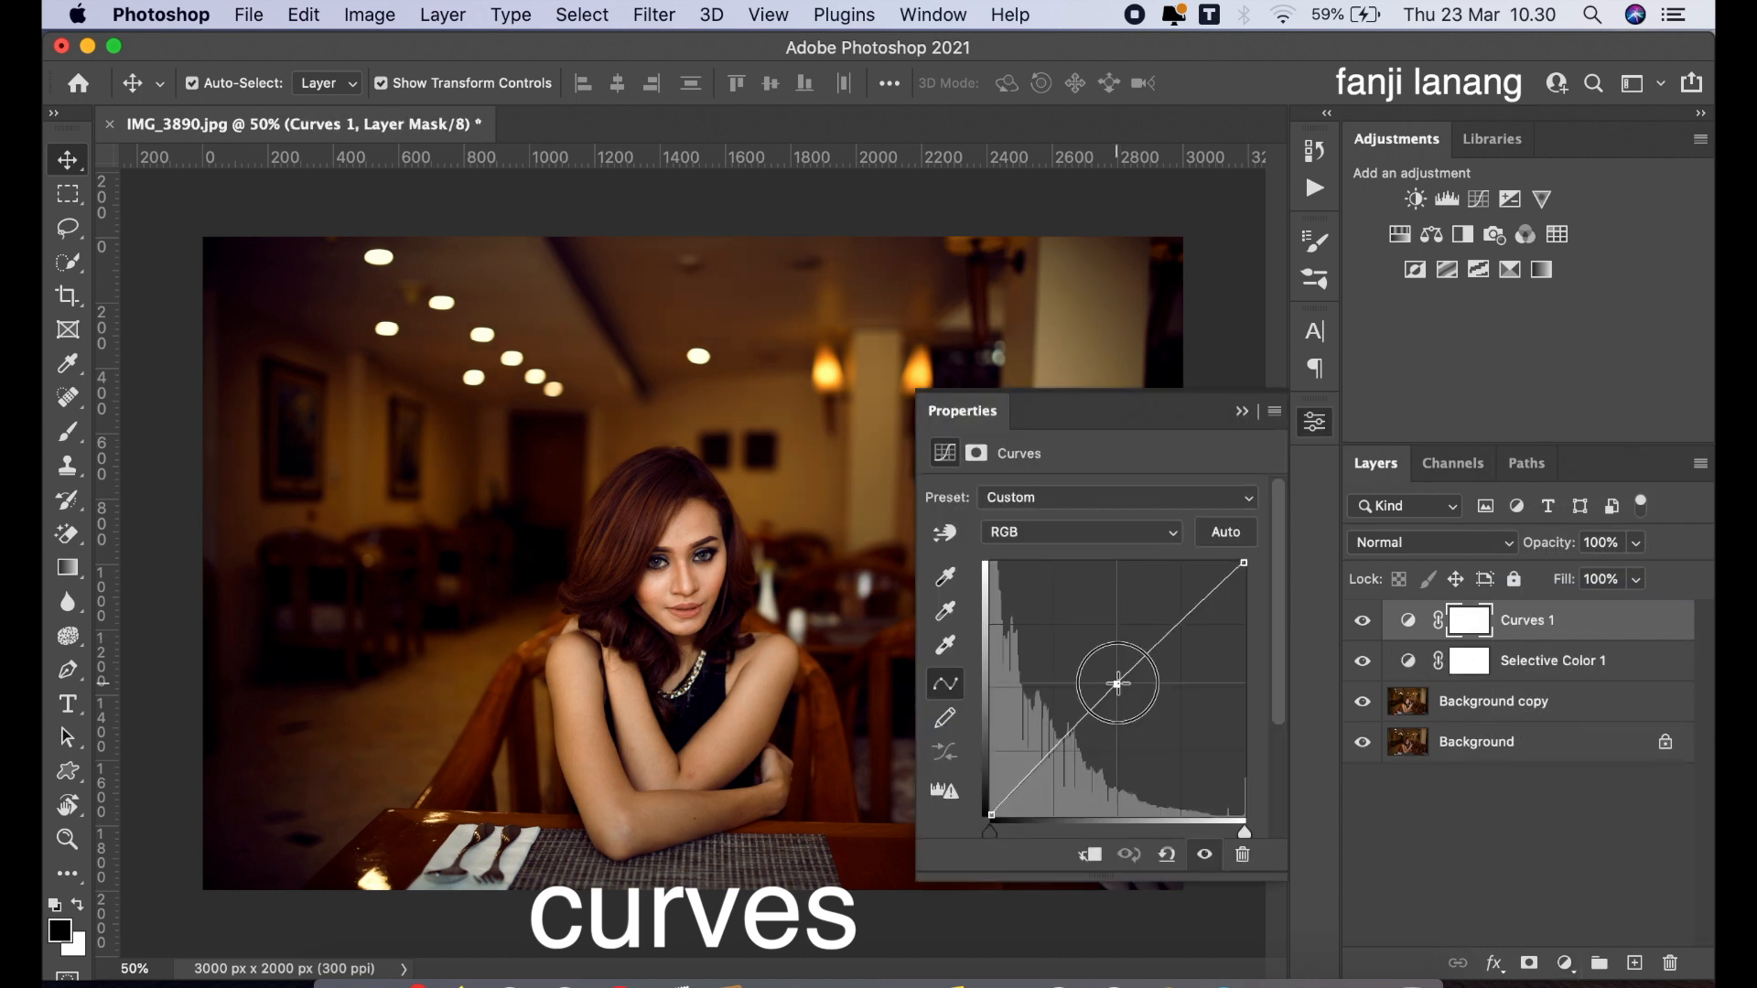
pyautogui.click(1242, 411)
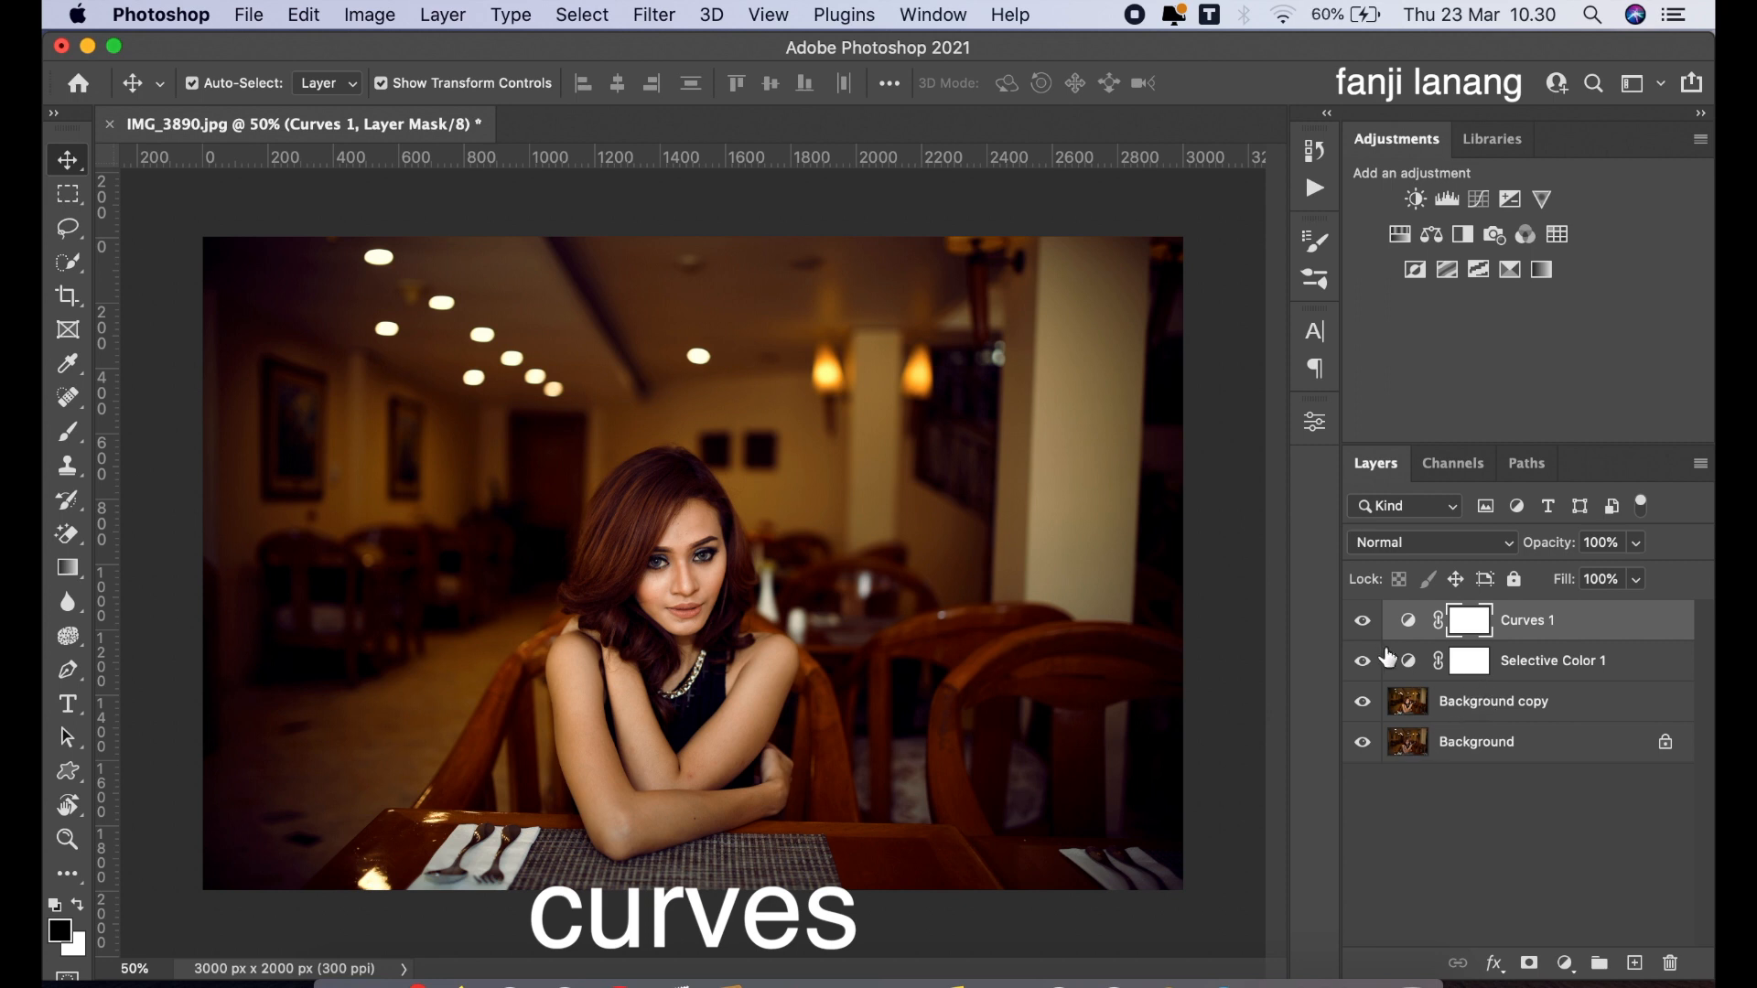
# Compare the original photo with the graded version by hiding and showing the Background copy, Selective Color and Curves layers.
pyautogui.click(1363, 661)
pyautogui.click(1362, 702)
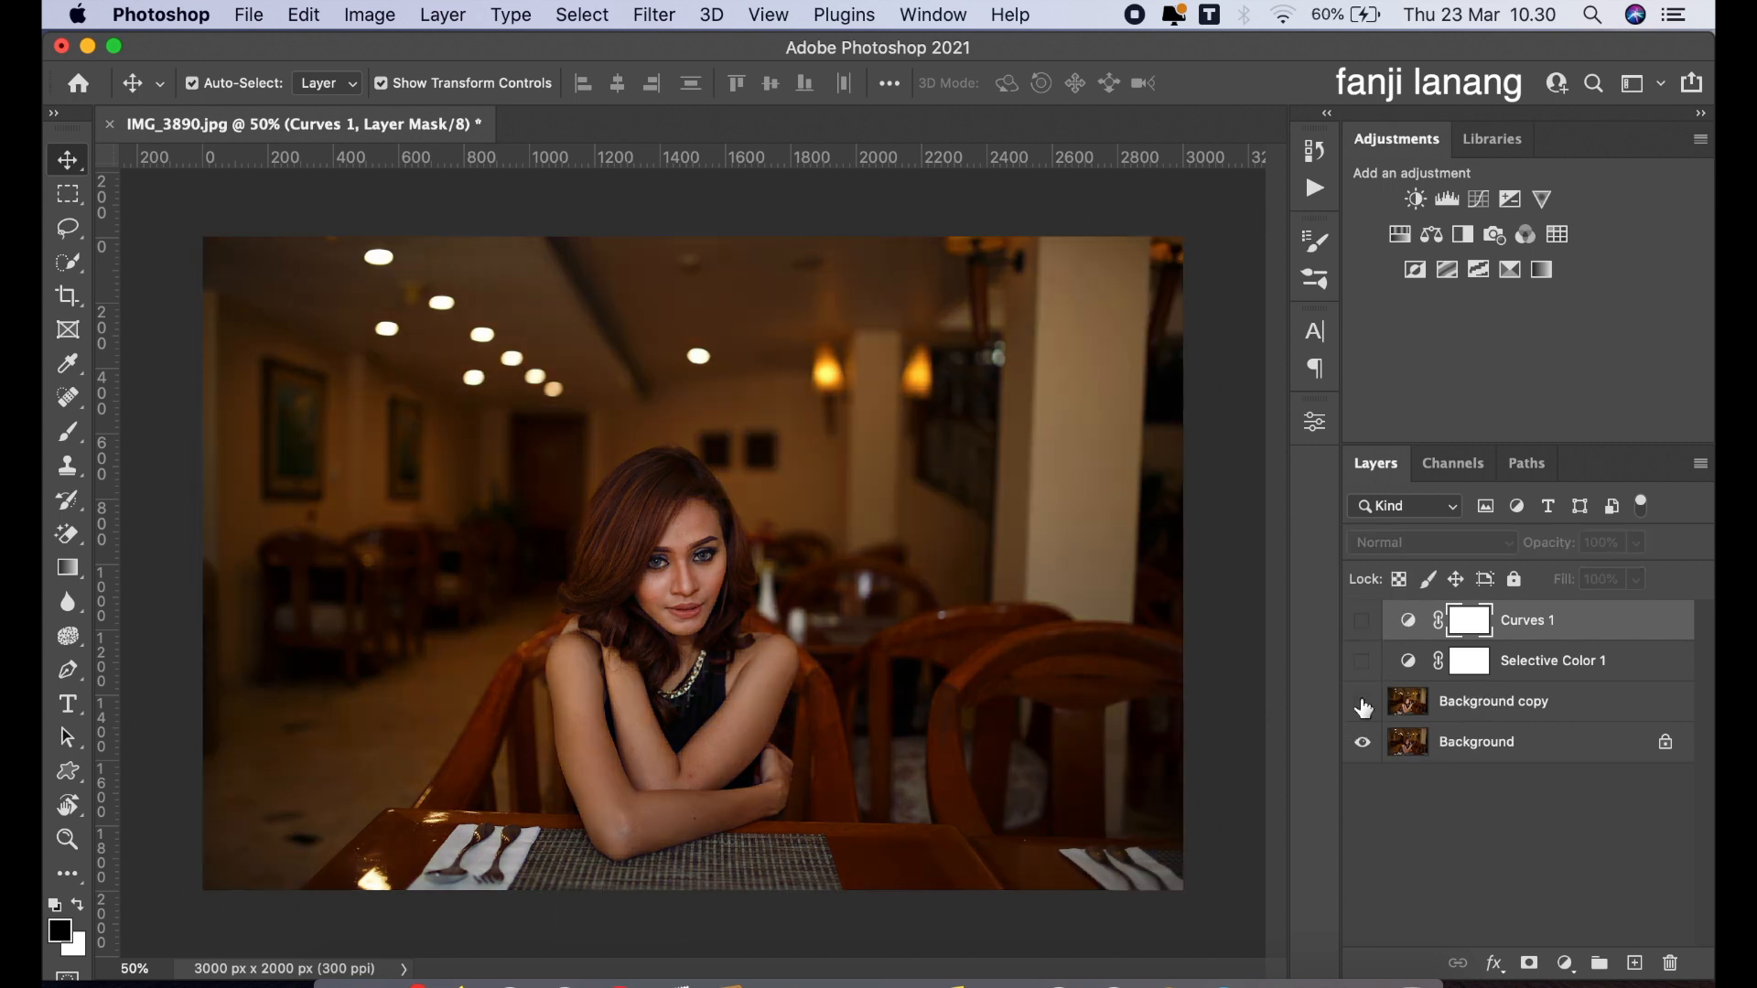
pyautogui.click(1363, 703)
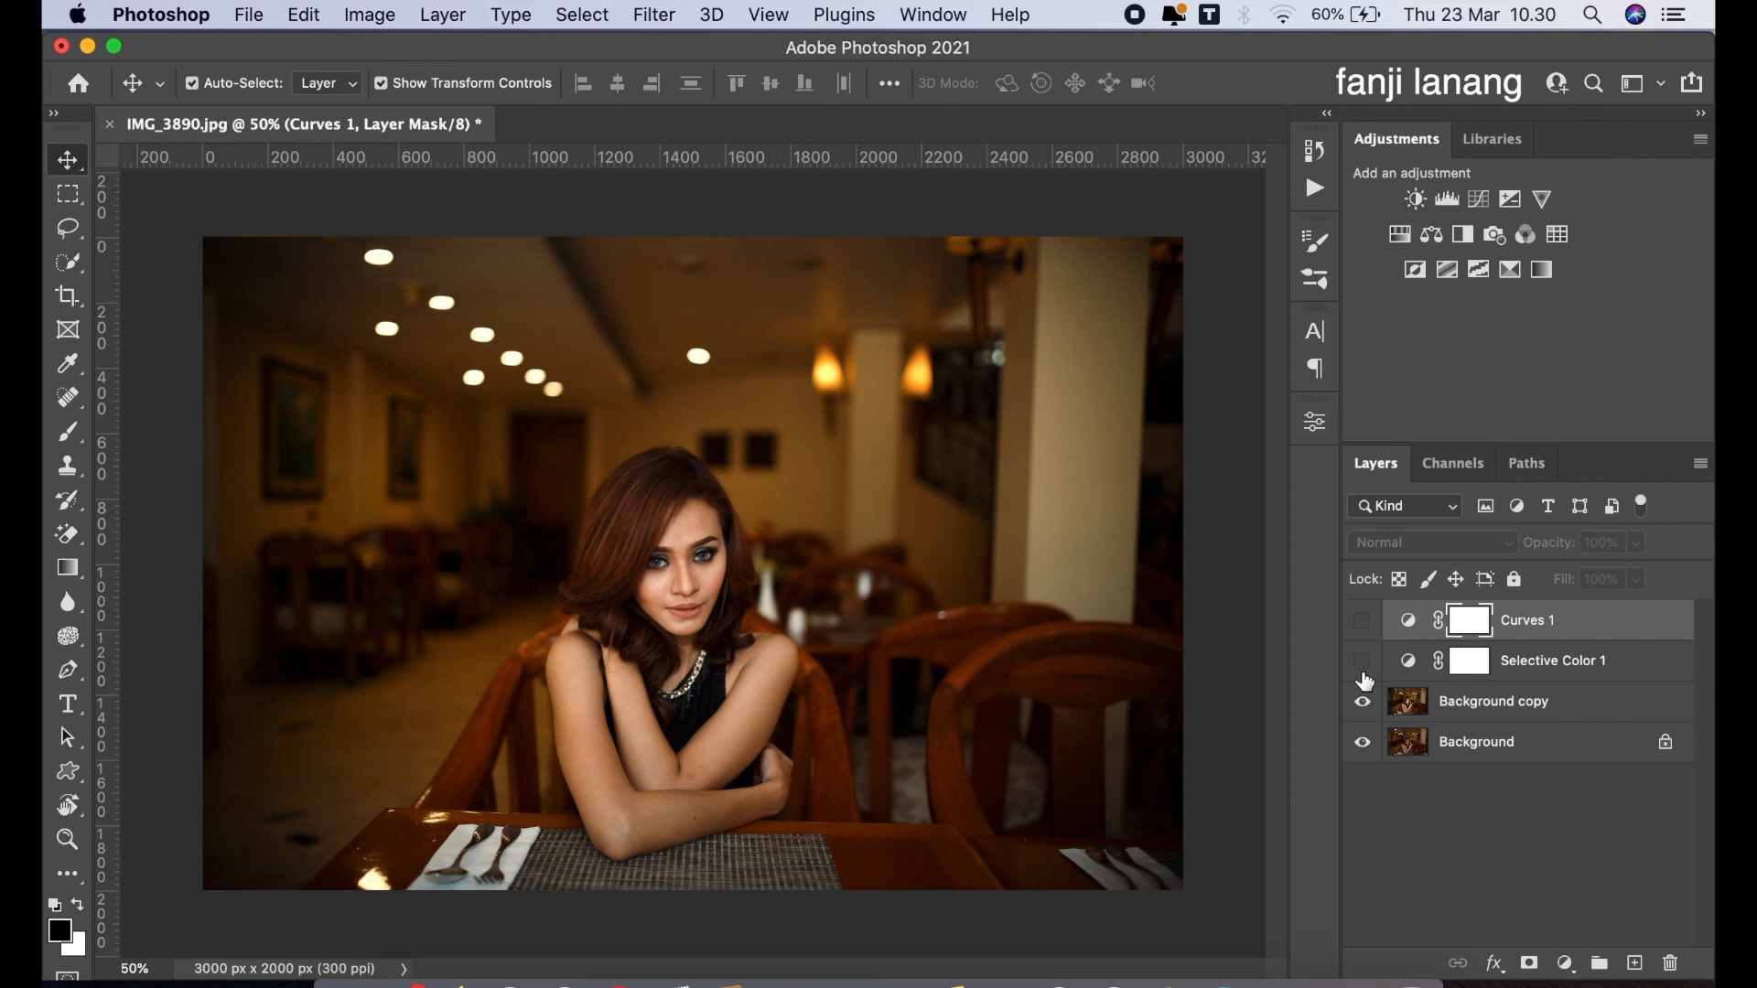
pyautogui.click(1362, 661)
pyautogui.click(1362, 621)
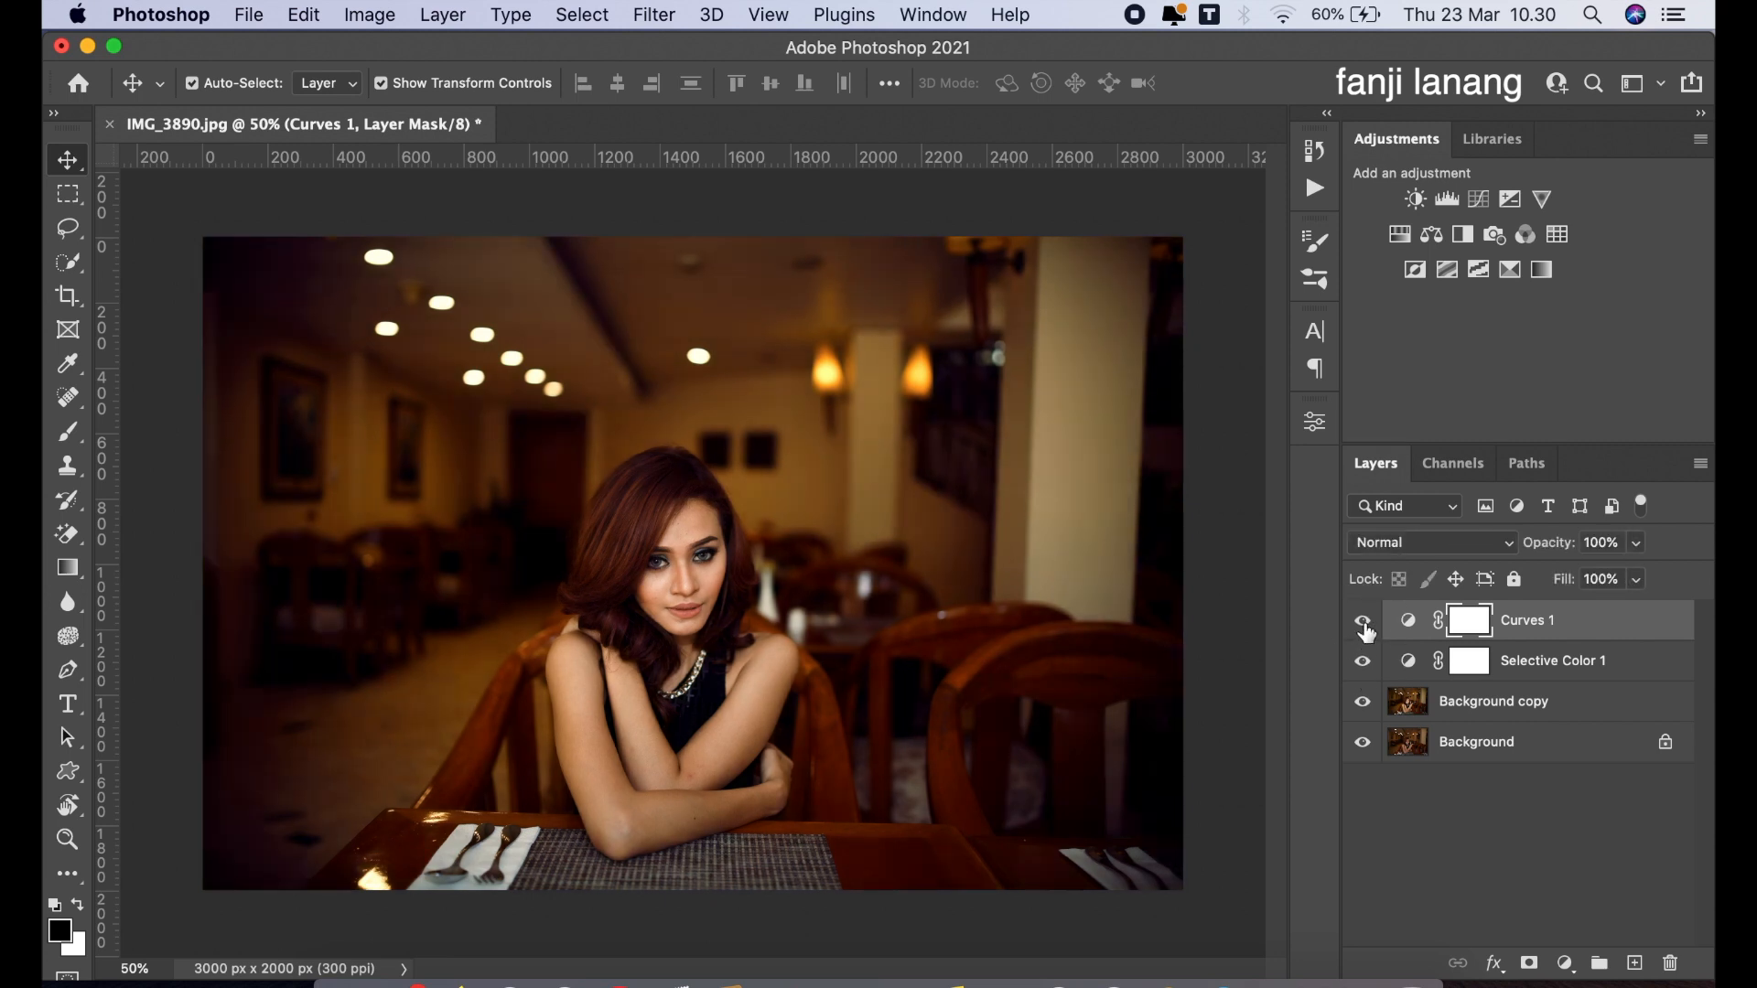
# Create a new layer on top and stamp the signature brush in white at size 250 in the photo's lower-right corner.
pyautogui.click(1635, 962)
pyautogui.press('x')
pyautogui.click(70, 437)
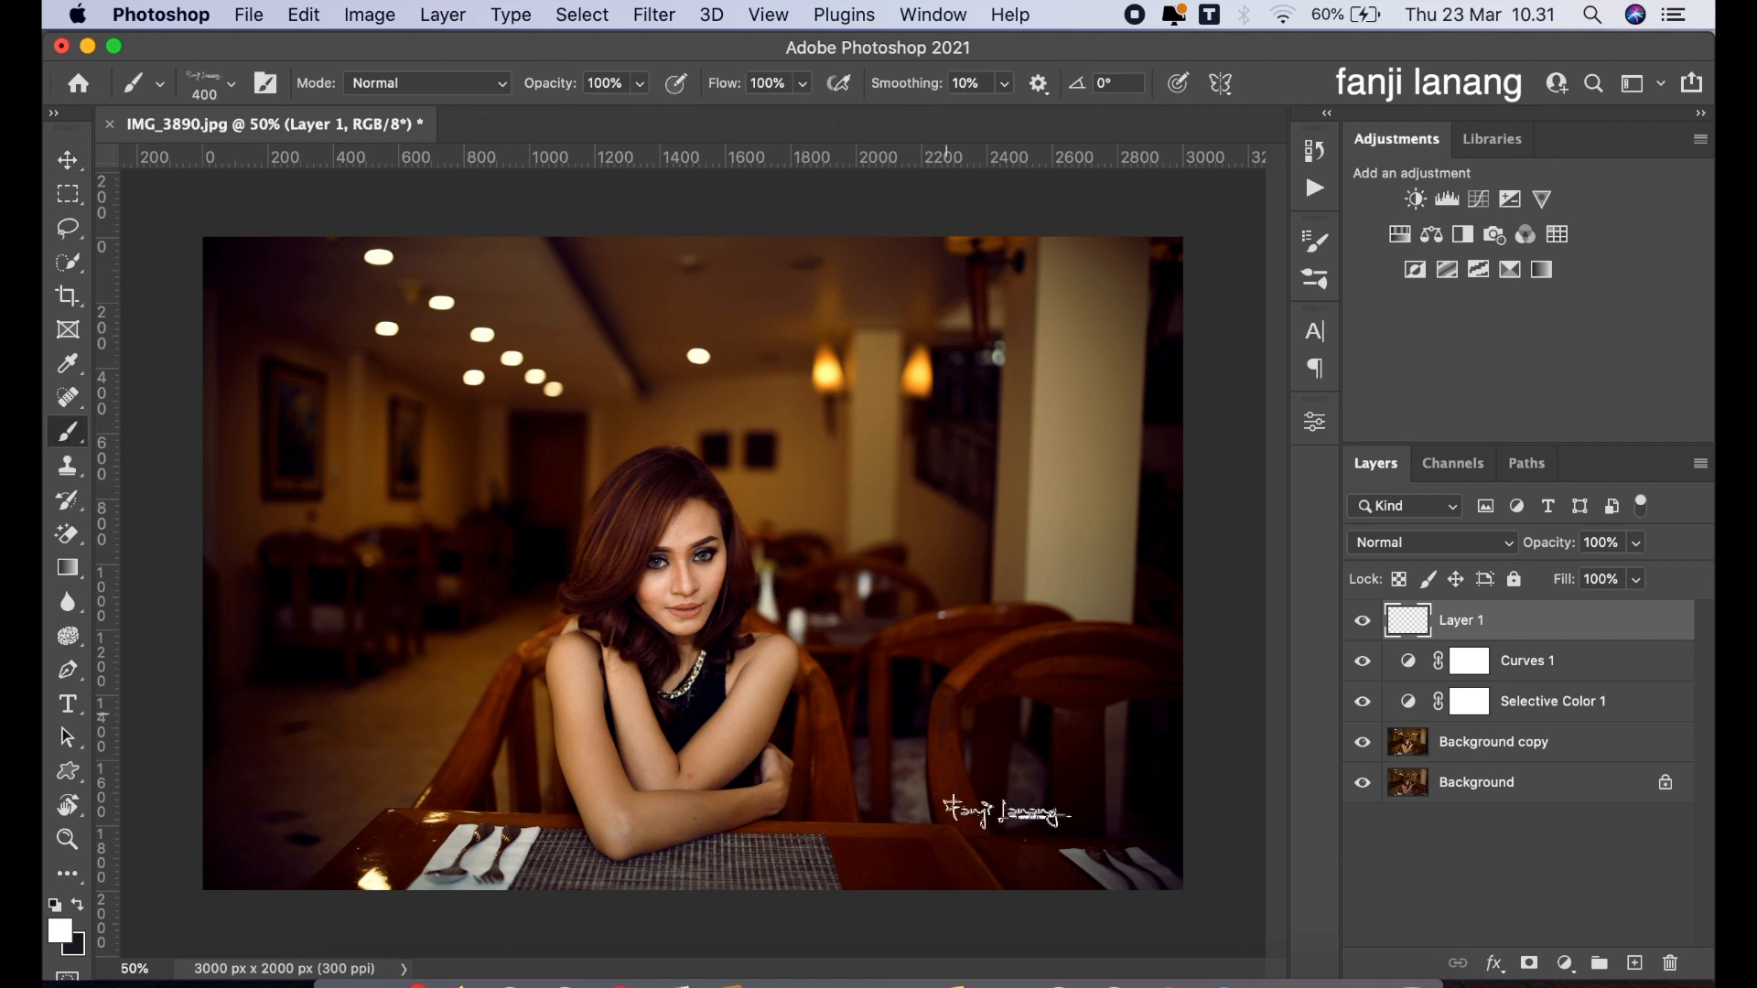
pyautogui.press('[')
pyautogui.press('[')
pyautogui.press('[')
pyautogui.click(1118, 863)
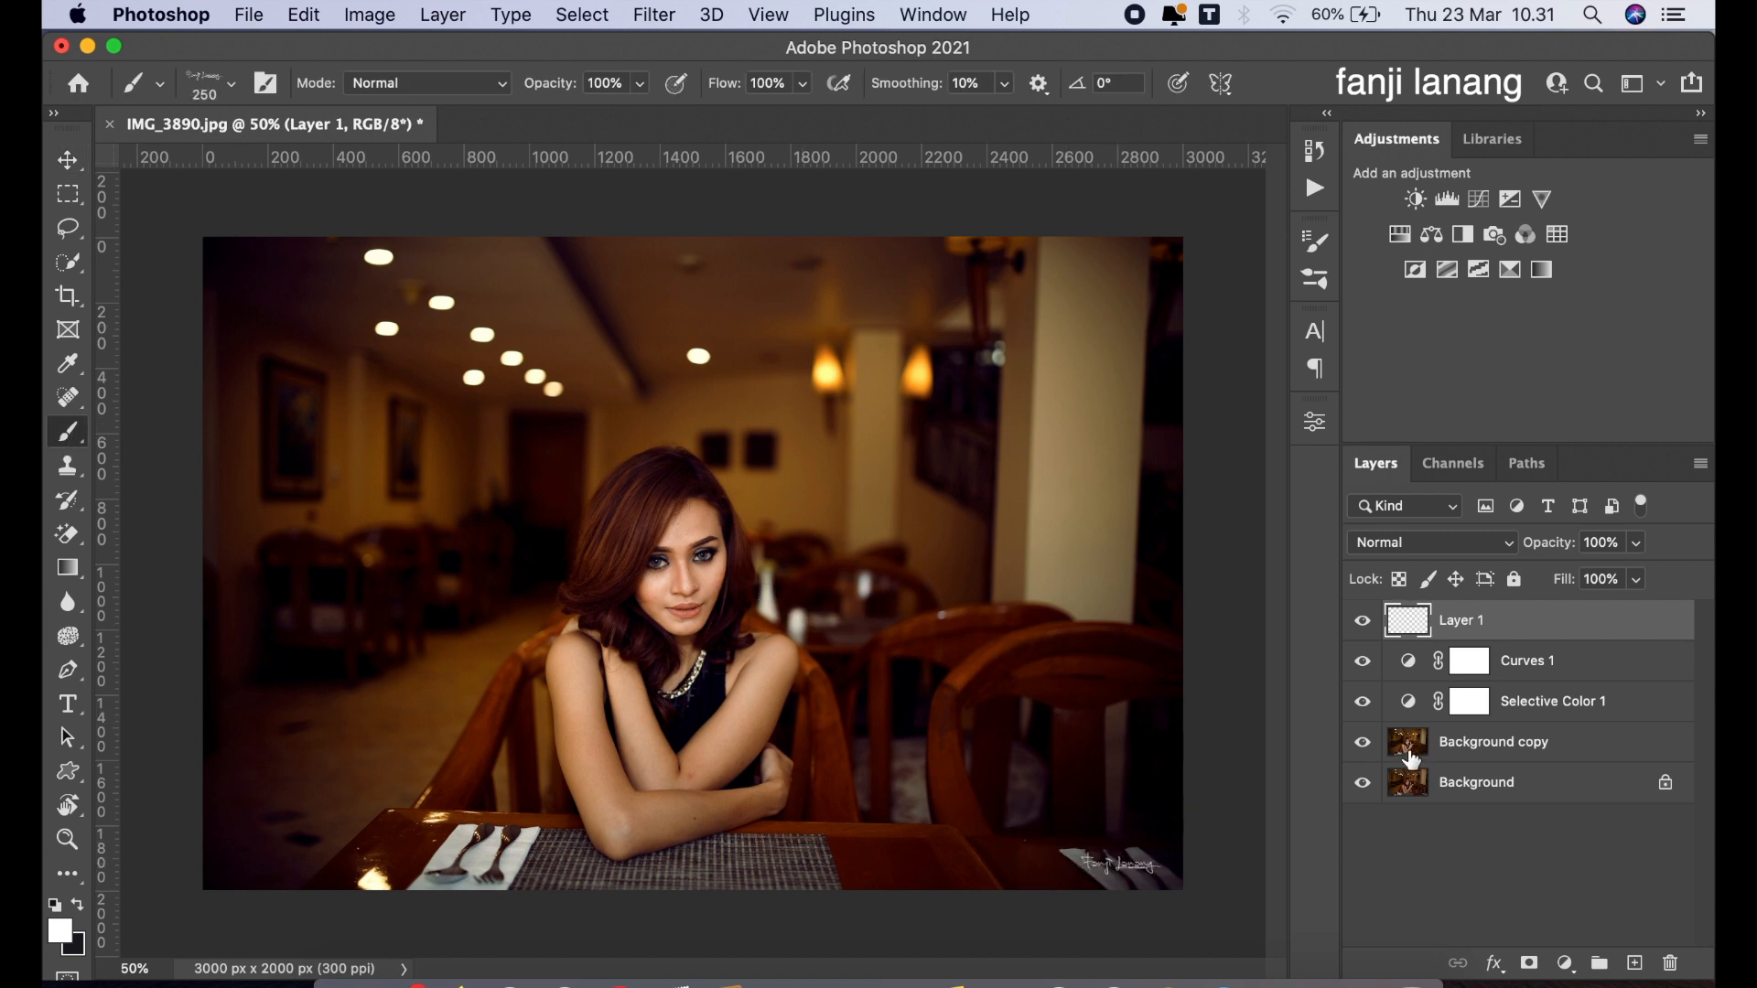